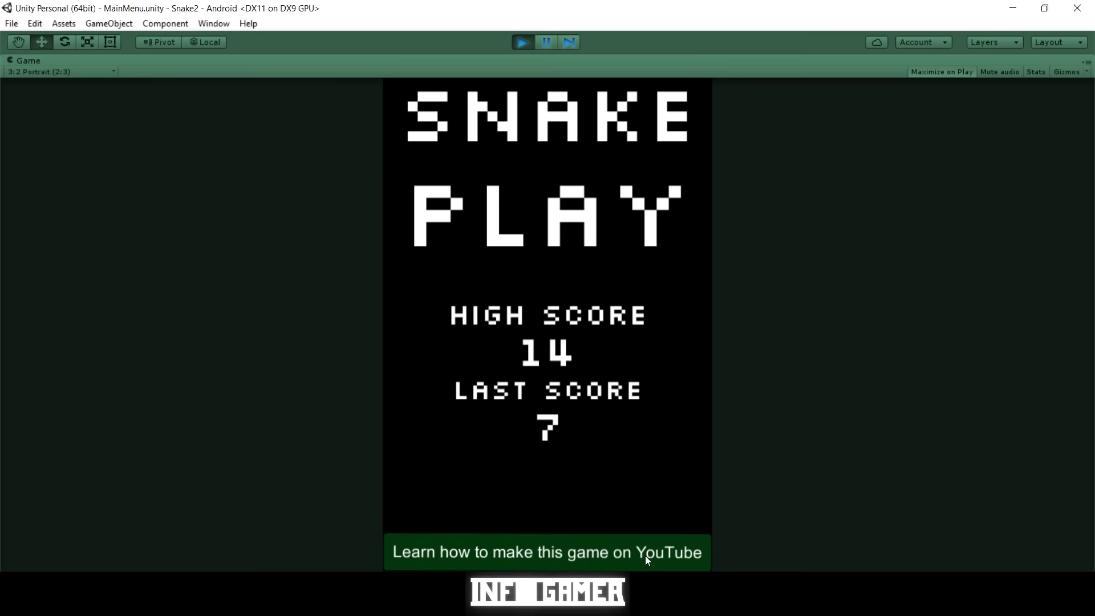
Start a new game from the main menu and steer the snake to the first food in the lower-left area of the playfield
{"action": "left_click", "coordinate": [571, 238]}
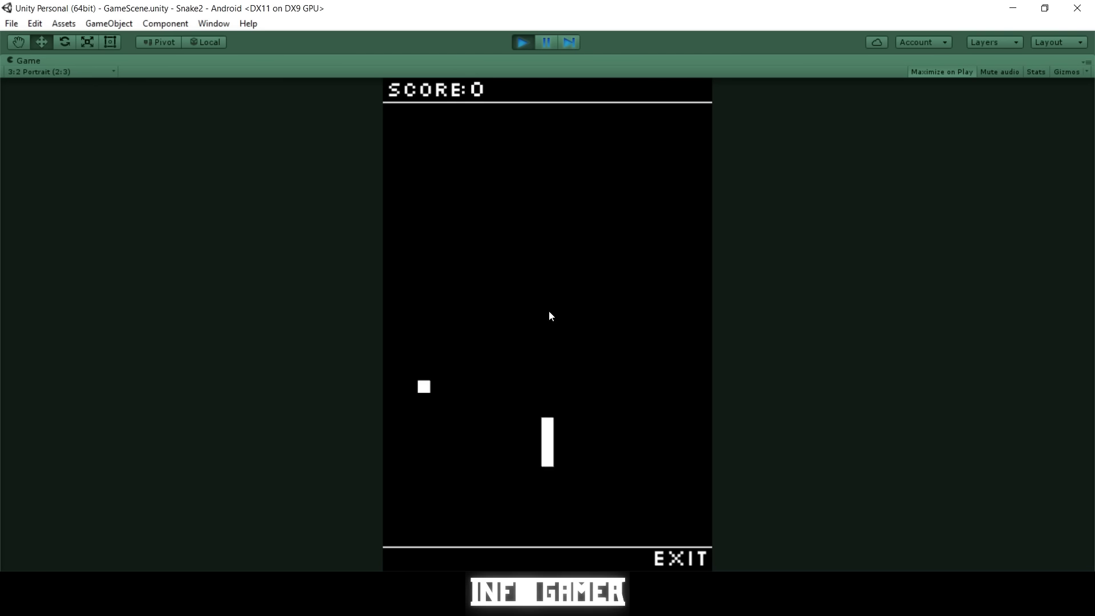
{"action": "key", "text": "Left"}
{"action": "key", "text": "Down"}
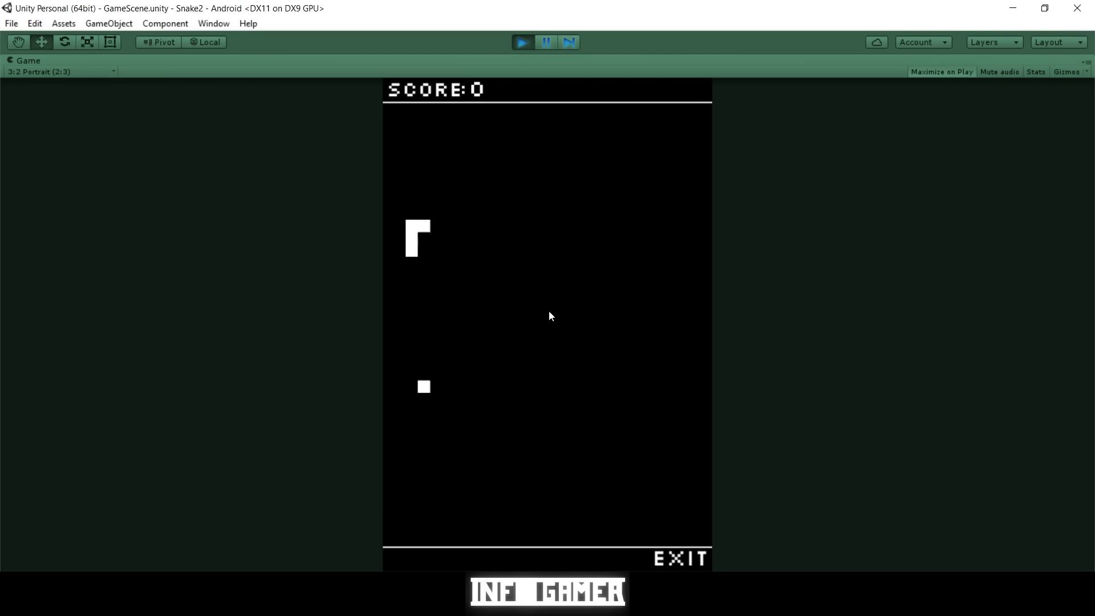
{"action": "key", "text": "Right"}
{"action": "key", "text": "Up"}
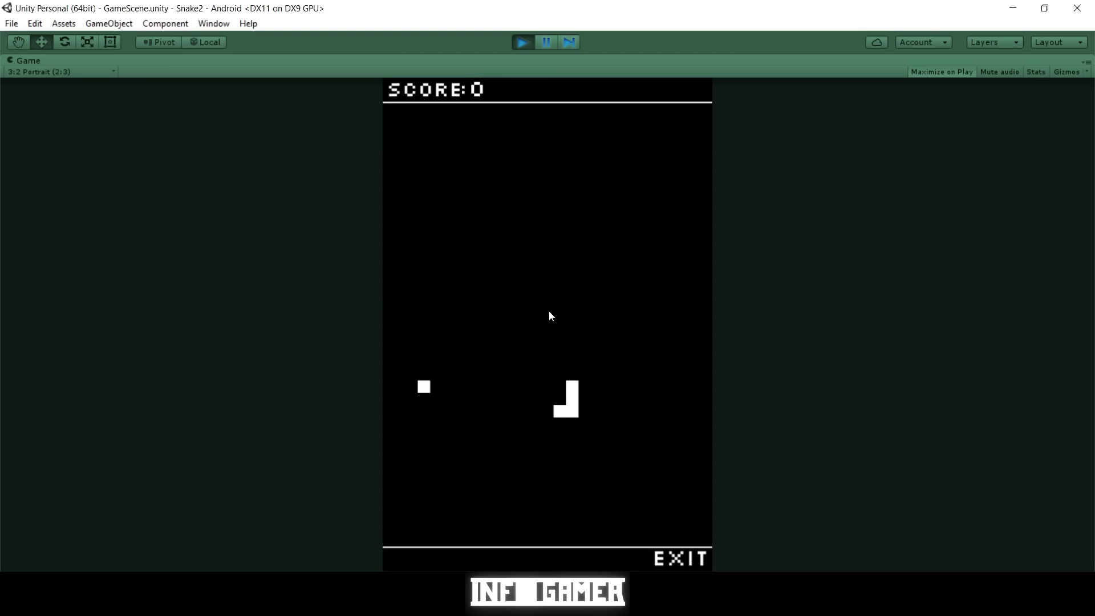
{"action": "key", "text": "Left"}
{"action": "key", "text": "Down"}
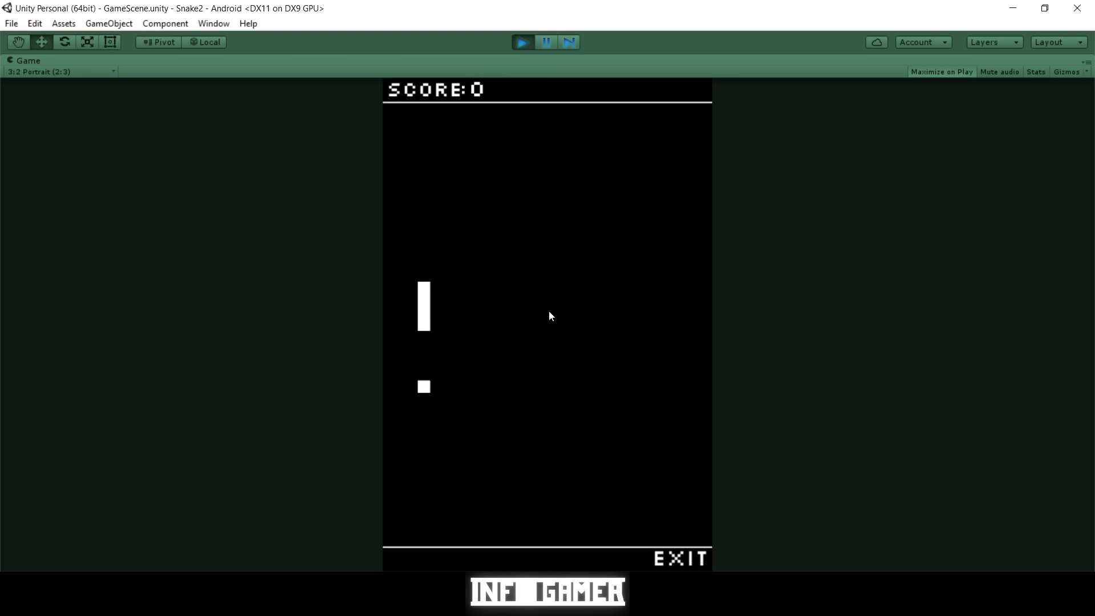
Steer the snake across the playfield and up to the second food in its upper-left area
{"action": "key", "text": "Right"}
{"action": "key", "text": "Up"}
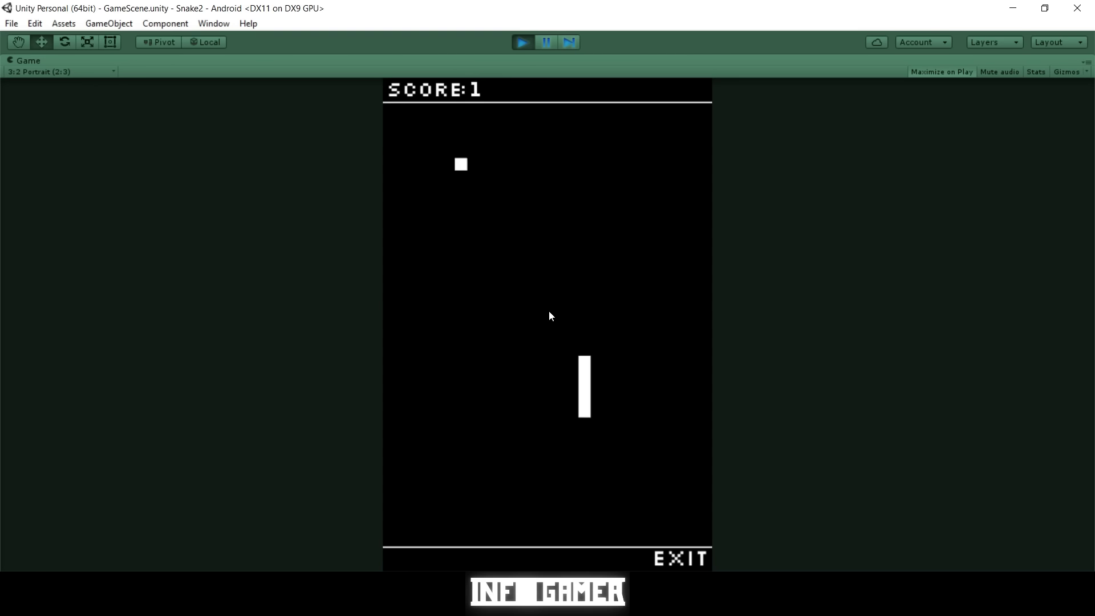
{"action": "key", "text": "Left"}
{"action": "key", "text": "Up"}
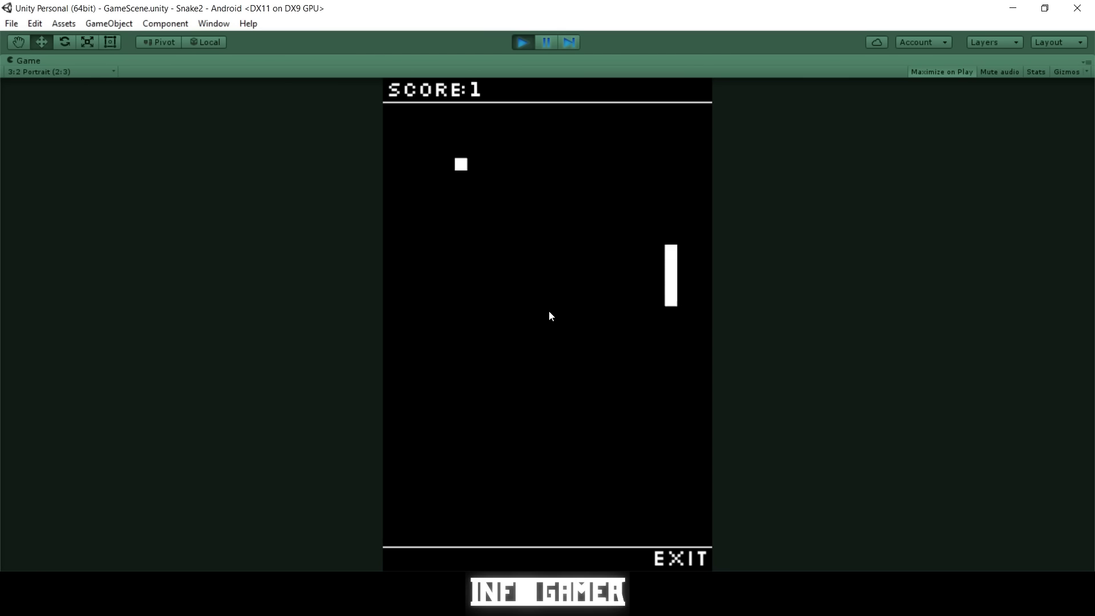
{"action": "key", "text": "Left"}
{"action": "key", "text": "Up"}
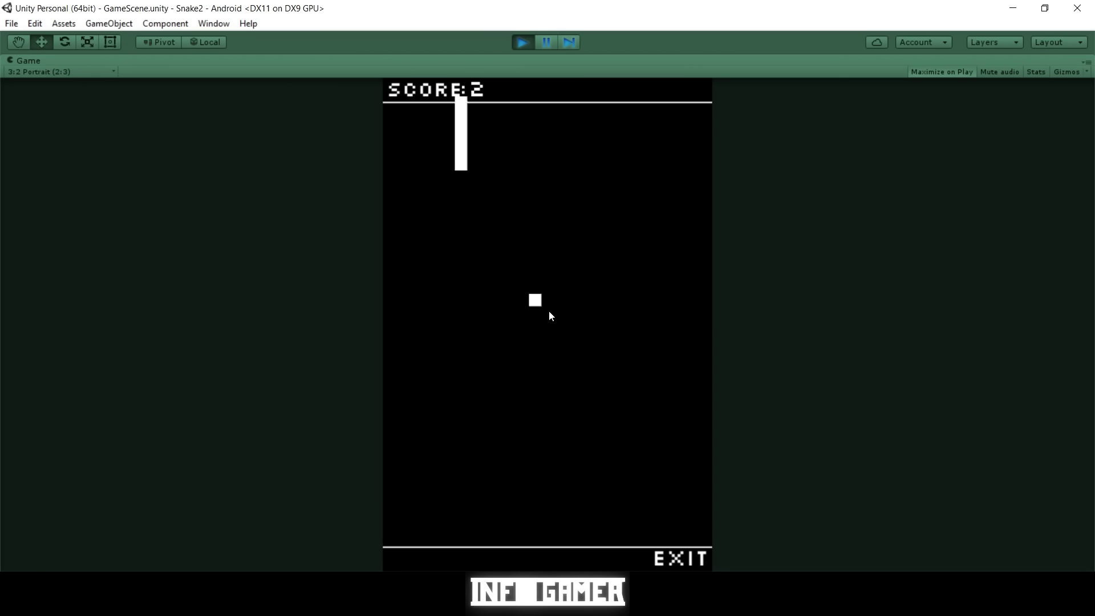
Steer the snake around the field and through its wrapping edges, lining it up with the food near the centre
{"action": "key", "text": "Right"}
{"action": "key", "text": "Down"}
{"action": "key", "text": "Left"}
{"action": "key", "text": "Down"}
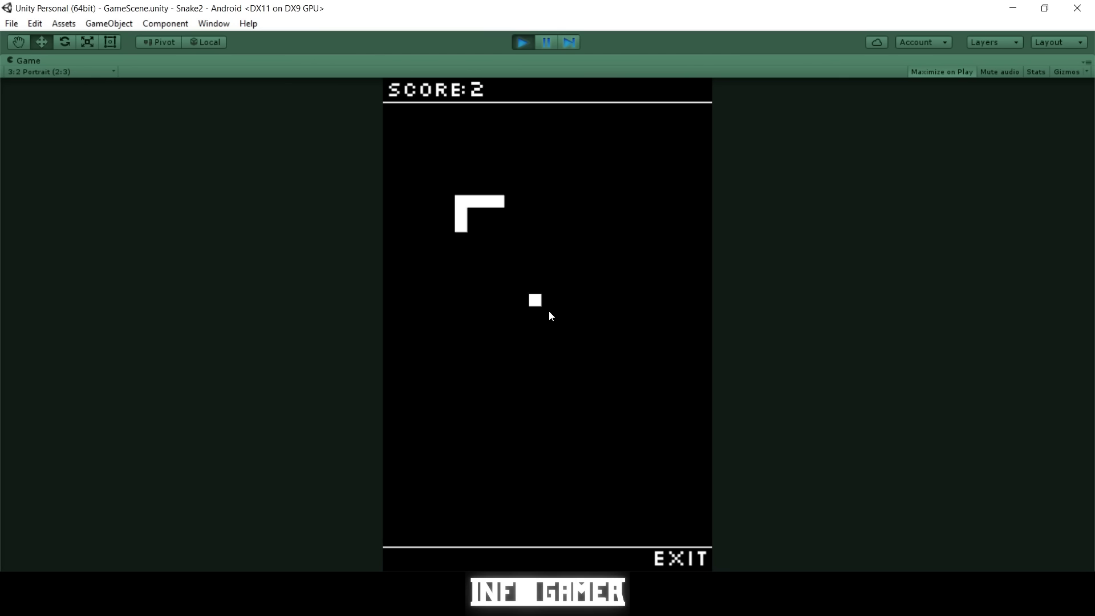
{"action": "key", "text": "Right"}
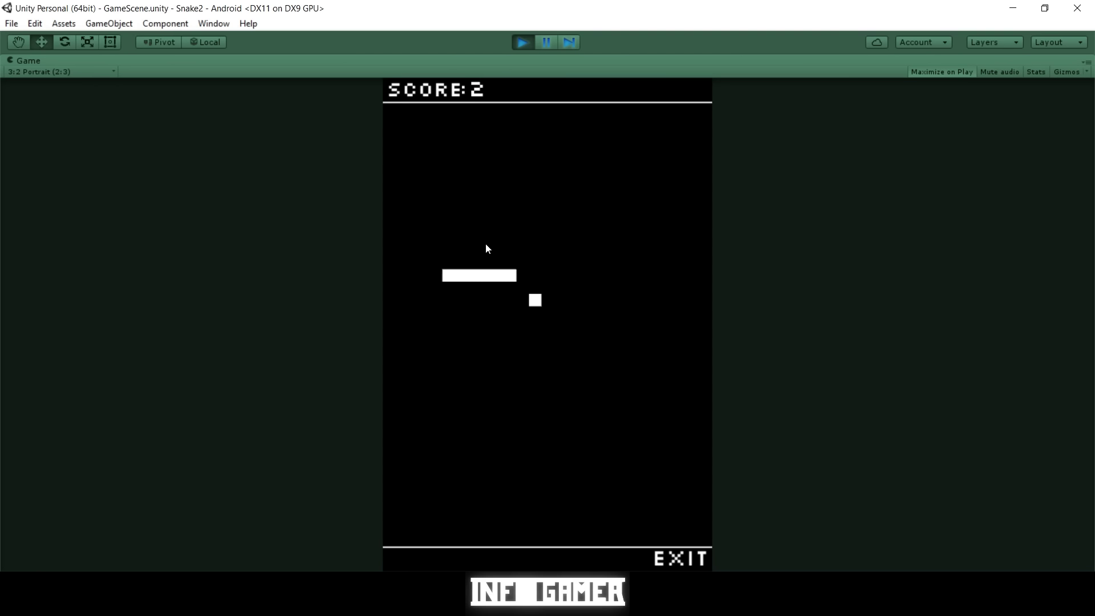
{"action": "key", "text": "Down"}
{"action": "key", "text": "Left"}
{"action": "key", "text": "Up"}
{"action": "key", "text": "Left"}
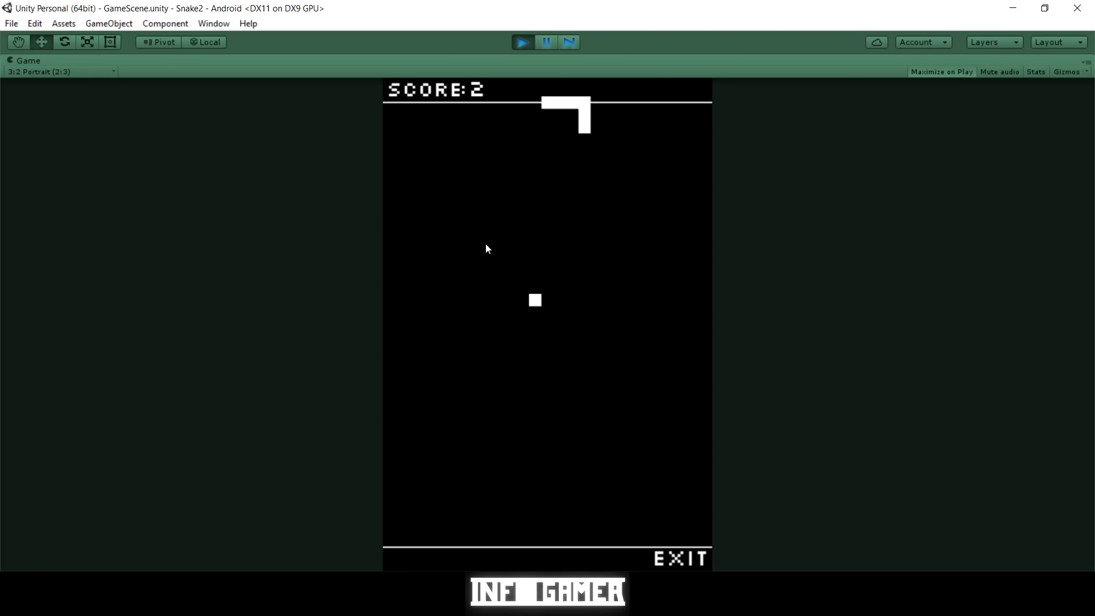
{"action": "key", "text": "Down"}
{"action": "key", "text": "Left"}
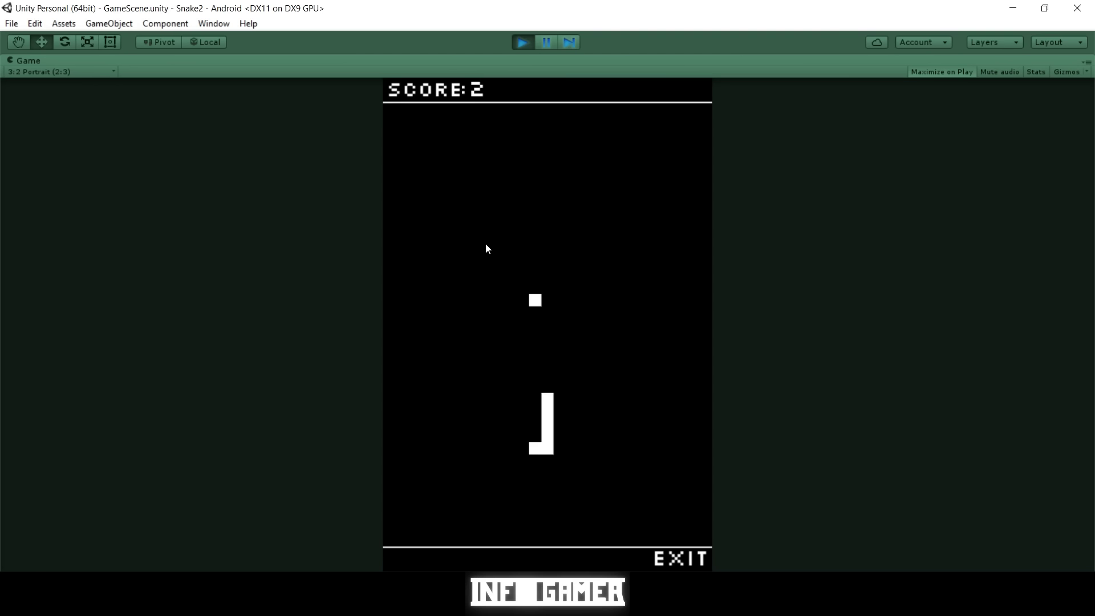
{"action": "key", "text": "Up"}
{"action": "key", "text": "Right"}
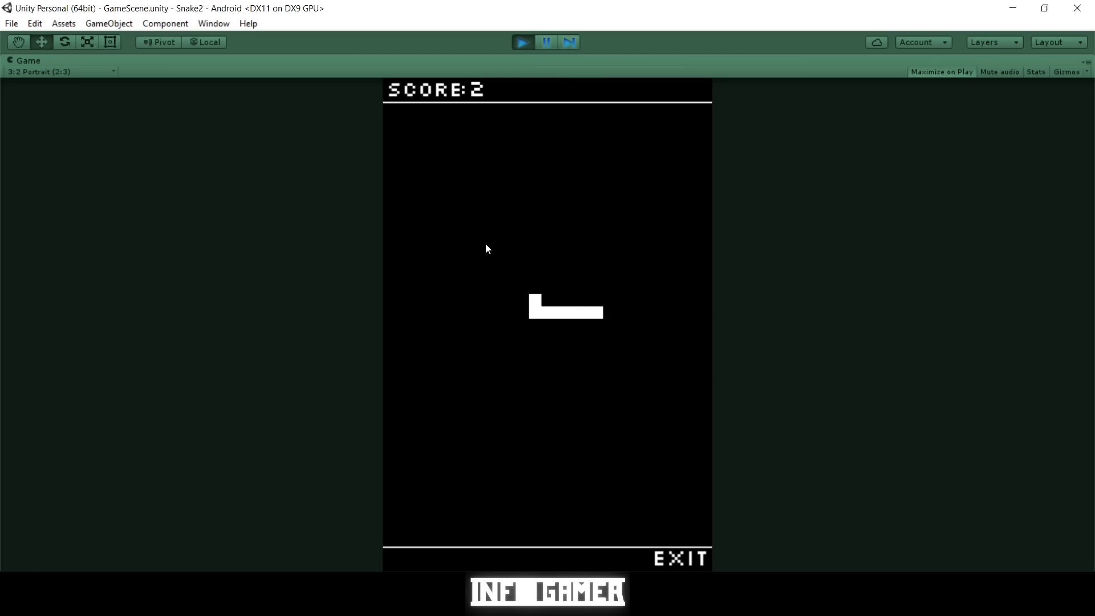
{"action": "key", "text": "Up"}
{"action": "key", "text": "Left"}
{"action": "key", "text": "Down"}
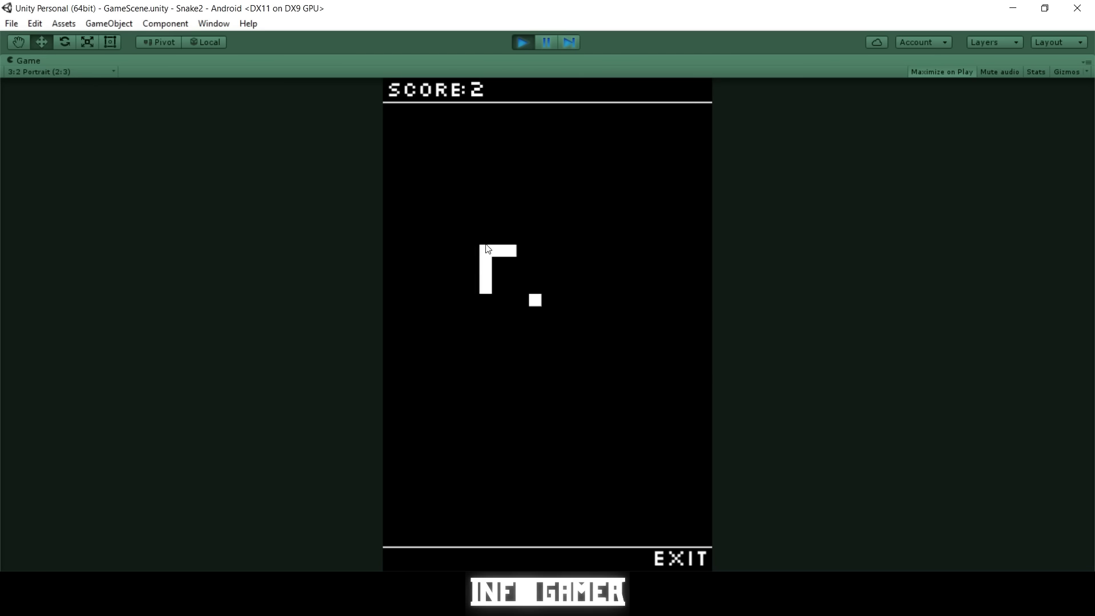
{"action": "key", "text": "Right"}
{"action": "key", "text": "Up"}
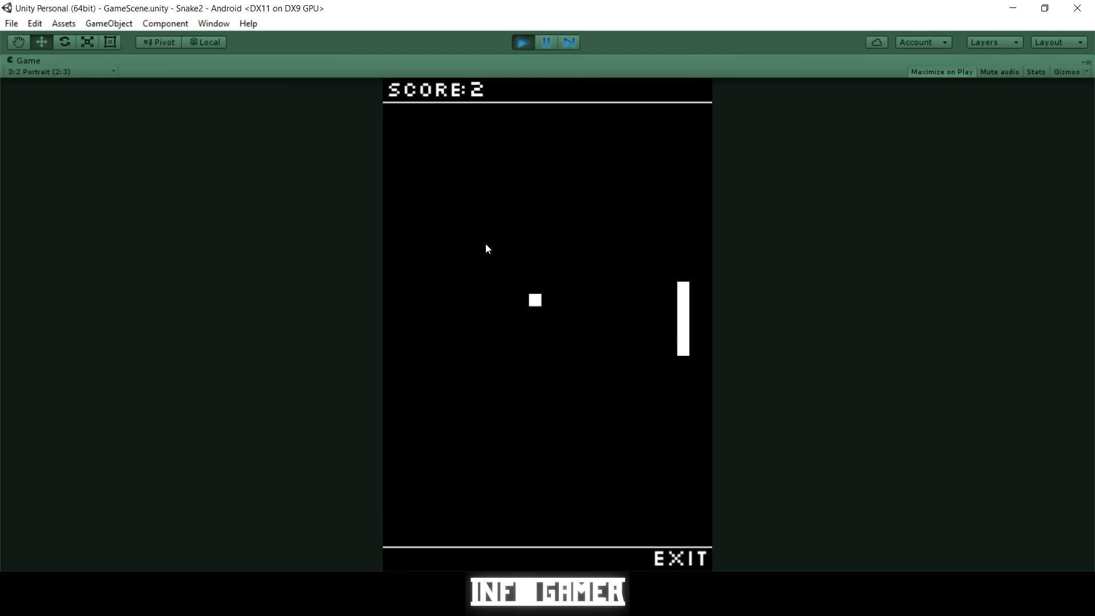
{"action": "key", "text": "Left"}
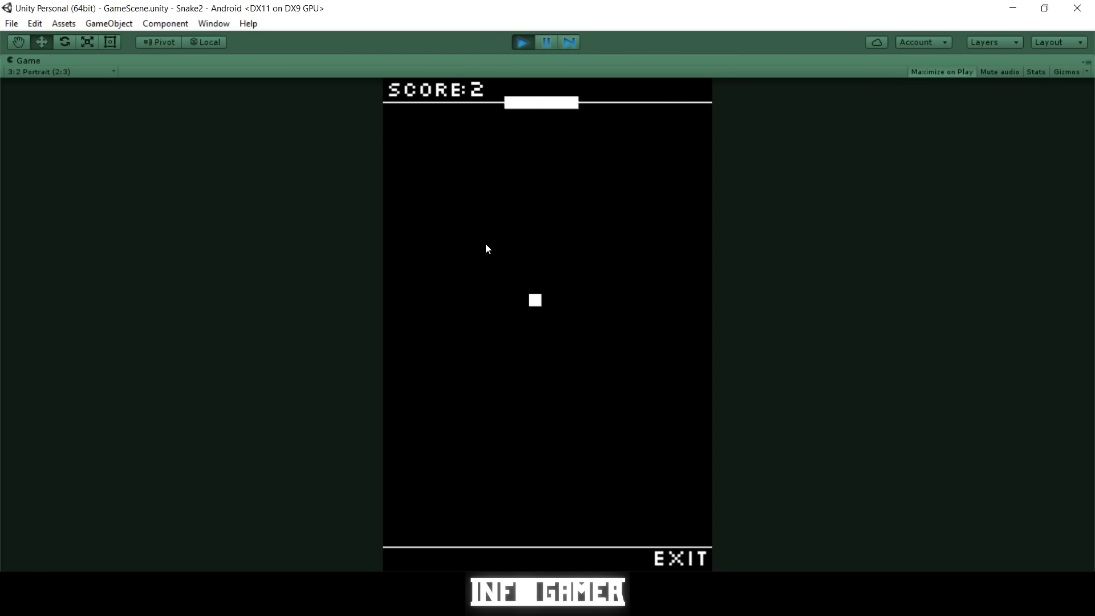
{"action": "key", "text": "Down"}
{"action": "key", "text": "Right"}
{"action": "key", "text": "Down"}
{"action": "key", "text": "Left"}
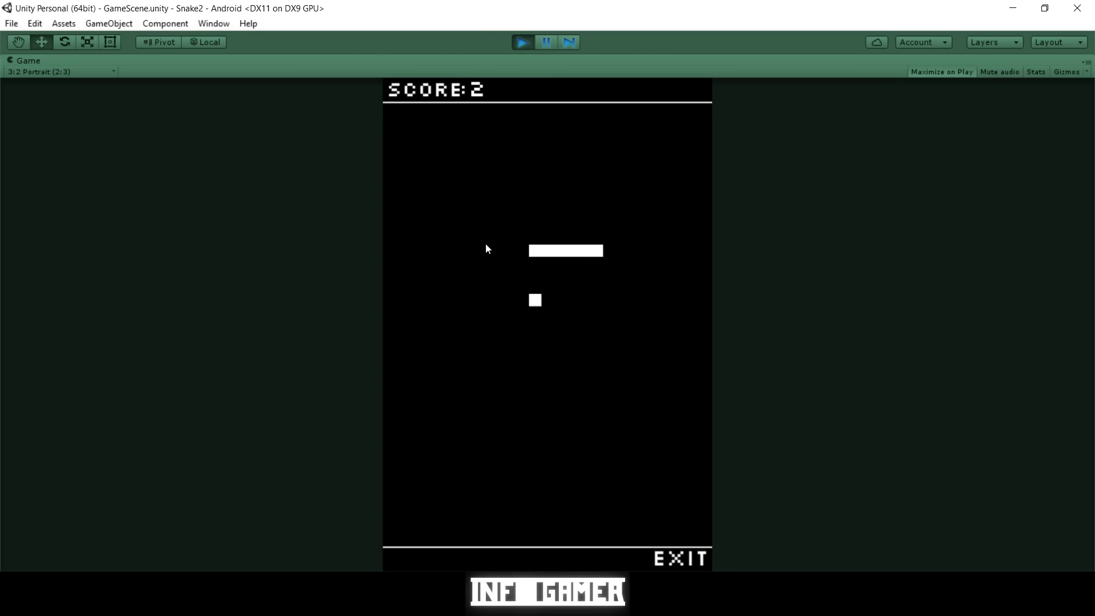
{"action": "key", "text": "Down"}
{"action": "key", "text": "Right"}
{"action": "key", "text": "Down"}
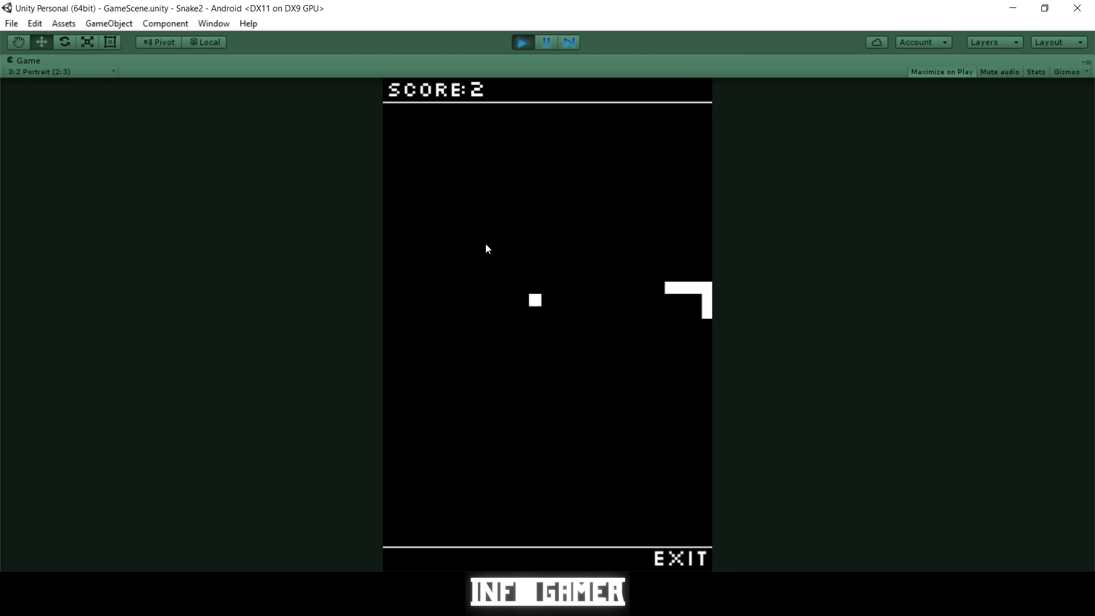
{"action": "key", "text": "Left"}
{"action": "key", "text": "Up"}
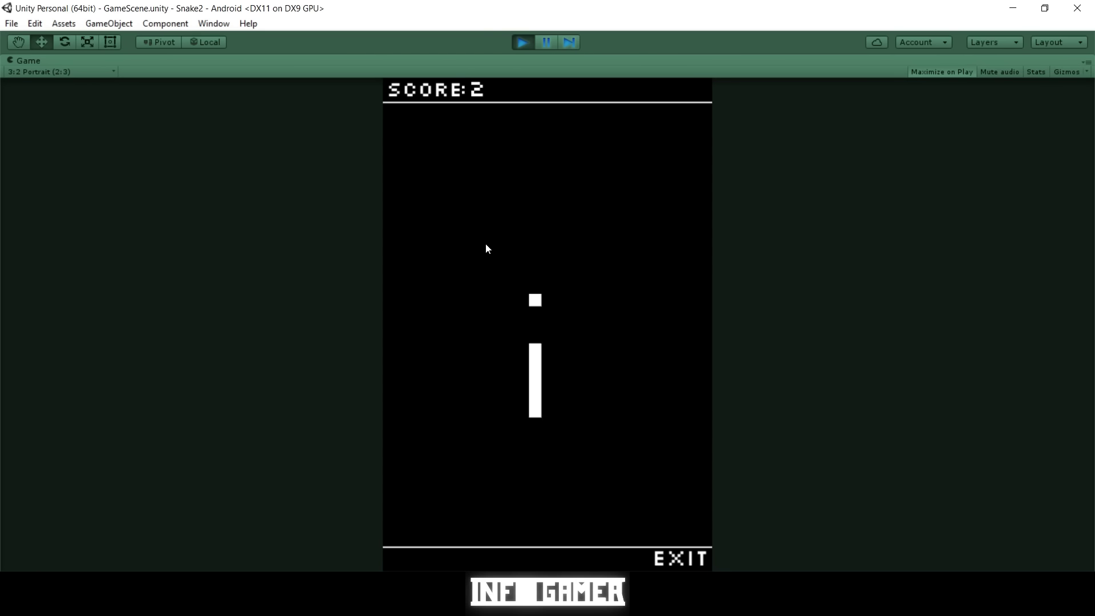
Eat the central food, and guide the snake around to the fourth food slightly above the middle of the field
{"action": "key", "text": "Right"}
{"action": "key", "text": "Up"}
{"action": "key", "text": "Left"}
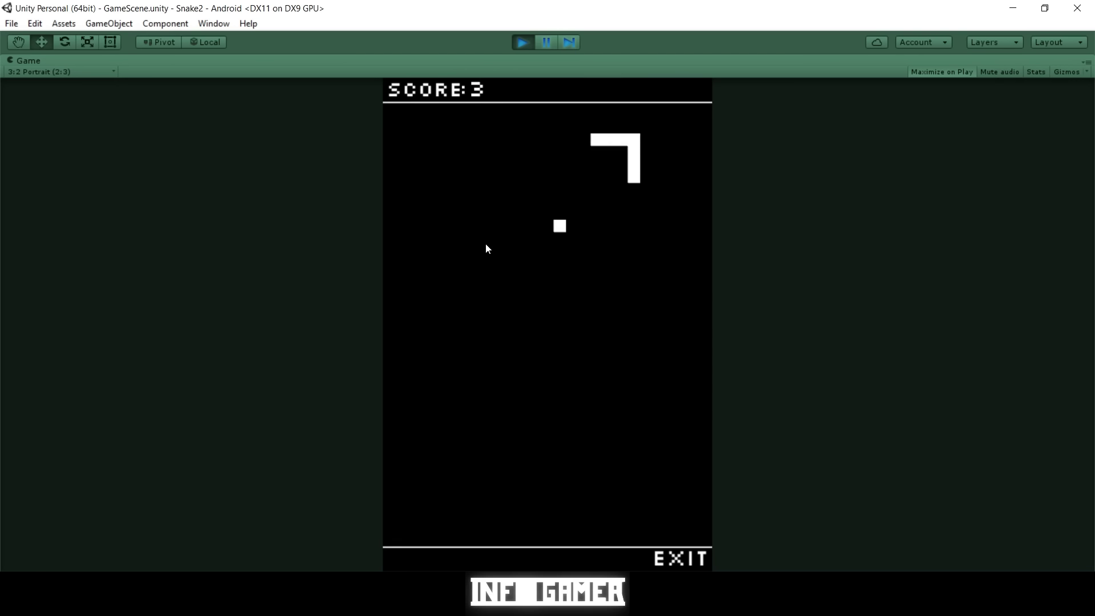
{"action": "key", "text": "Down"}
{"action": "key", "text": "Left"}
{"action": "key", "text": "Up"}
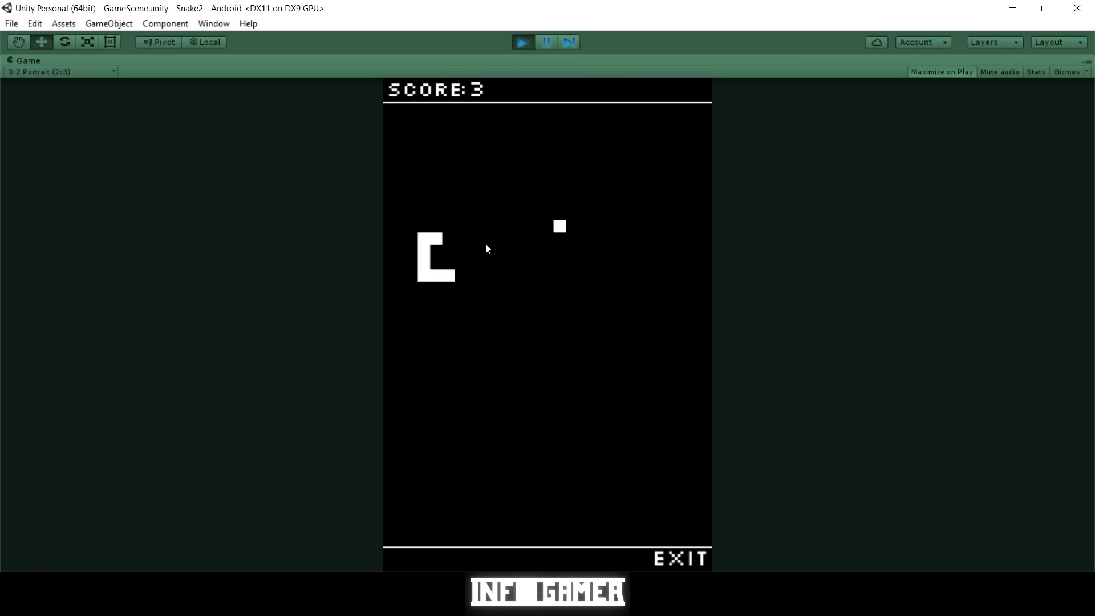
{"action": "key", "text": "Right"}
{"action": "key", "text": "Up"}
{"action": "key", "text": "Left"}
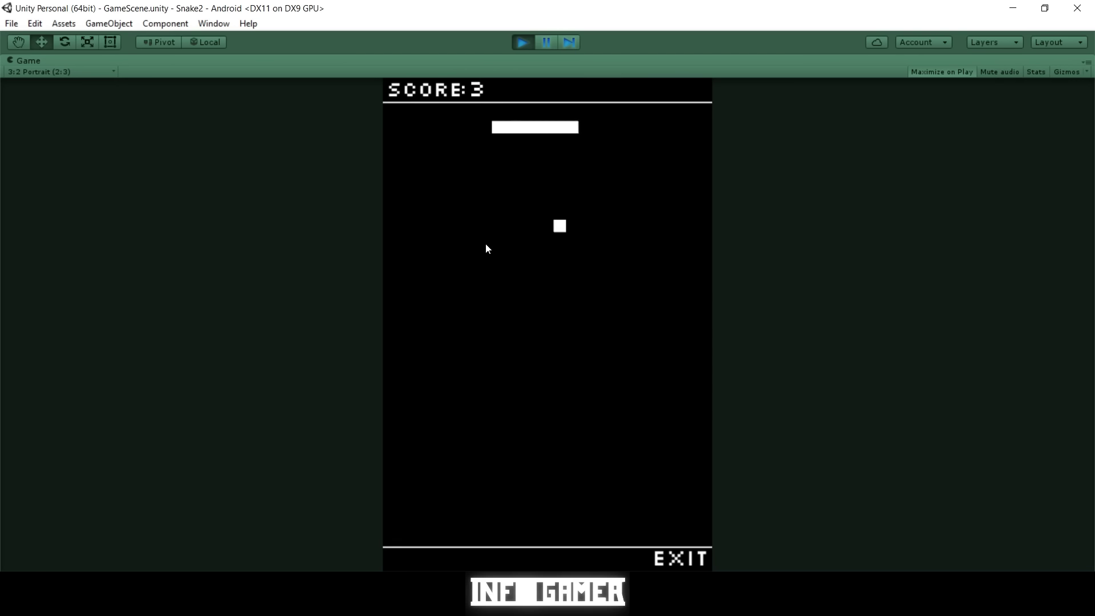
{"action": "key", "text": "Down"}
{"action": "key", "text": "Right"}
{"action": "key", "text": "Up"}
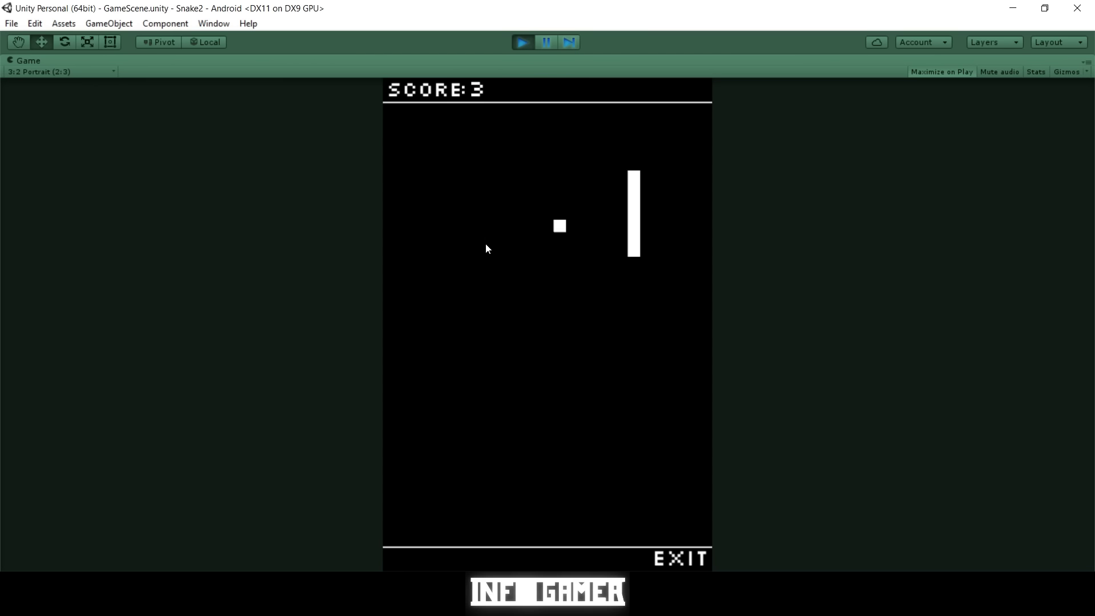
{"action": "key", "text": "Left"}
{"action": "key", "text": "Down"}
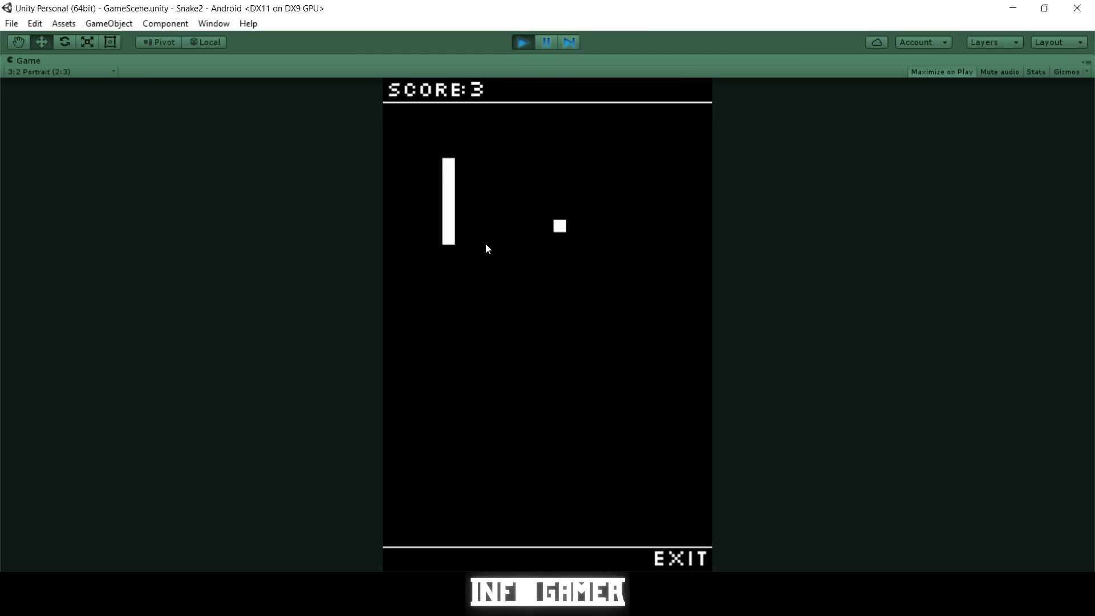
{"action": "key", "text": "Right"}
{"action": "key", "text": "Up"}
{"action": "key", "text": "Right"}
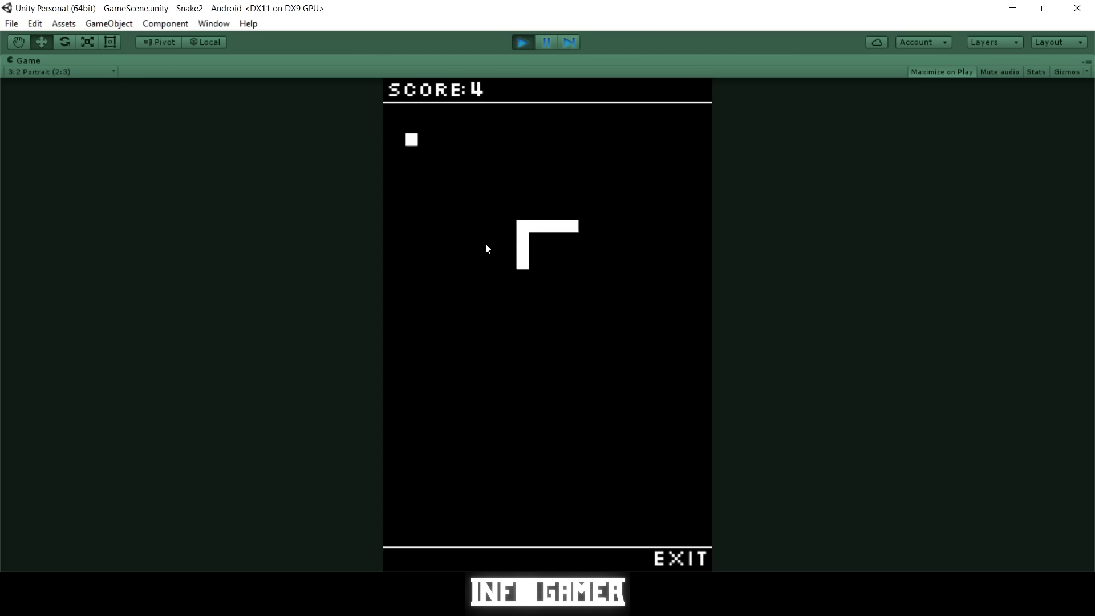
Guide the snake through turns and edge wraps to the fifth food near the playfield's upper-left corner
{"action": "key", "text": "Up"}
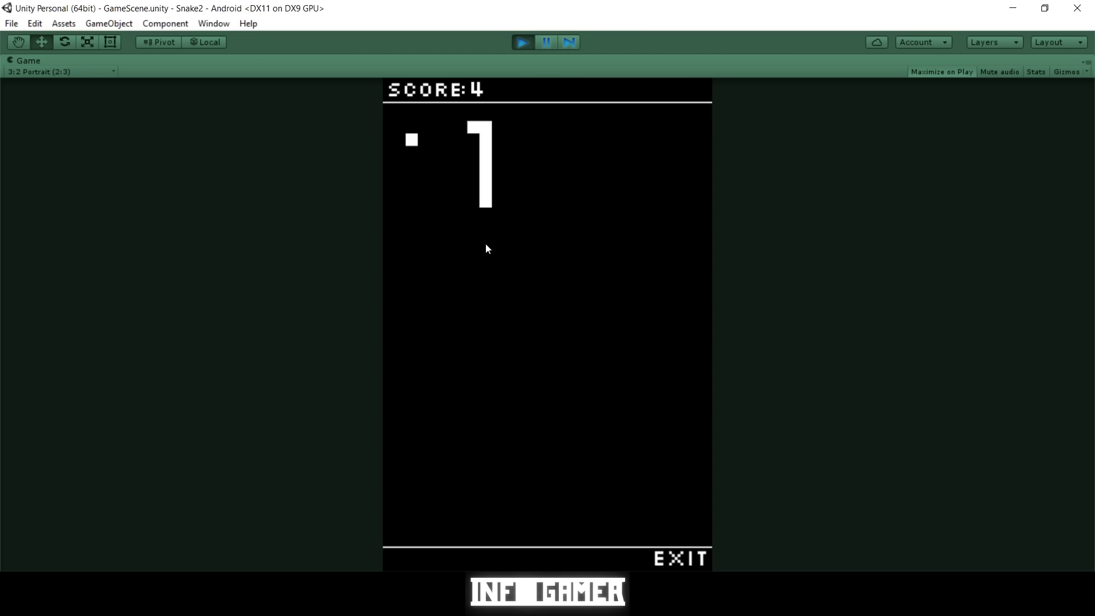
{"action": "key", "text": "Left"}
{"action": "key", "text": "Down"}
{"action": "key", "text": "Right"}
{"action": "key", "text": "Up"}
{"action": "key", "text": "Left"}
{"action": "key", "text": "Down"}
{"action": "key", "text": "Right"}
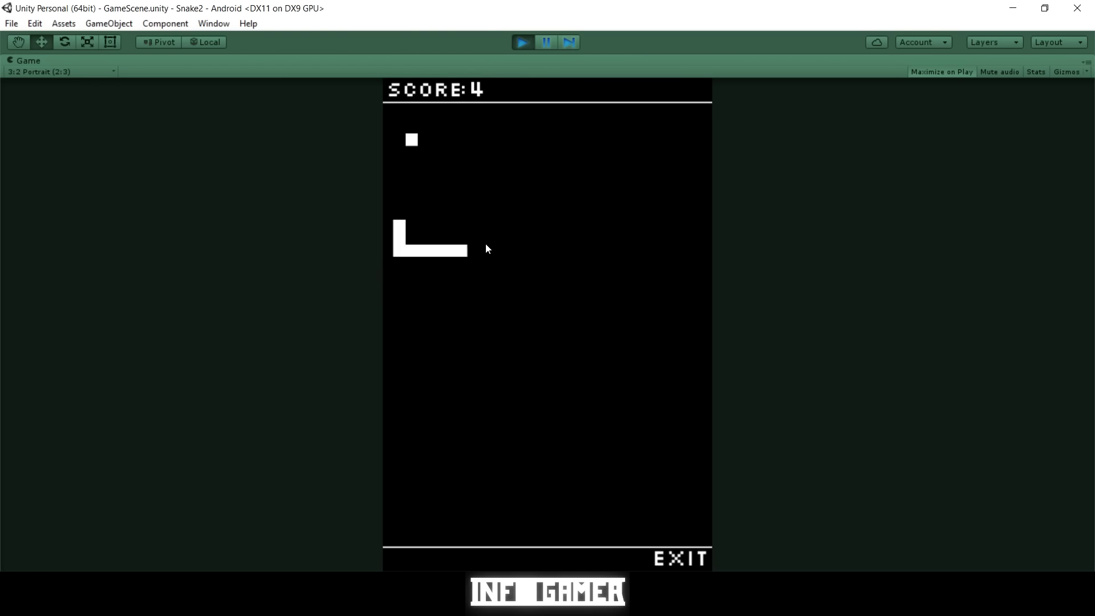
{"action": "key", "text": "Up"}
{"action": "key", "text": "Left"}
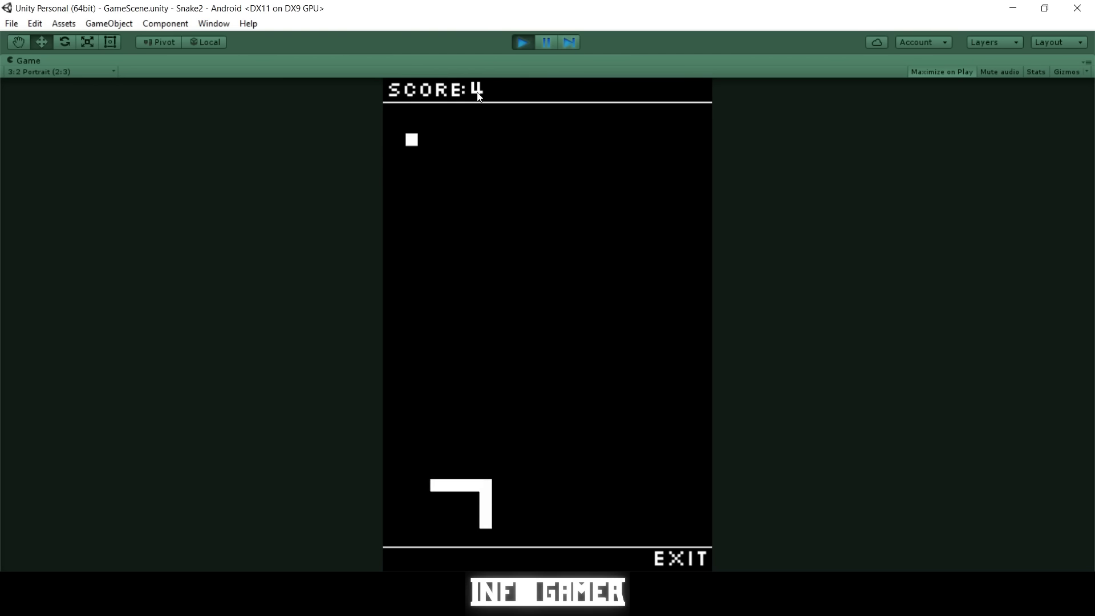
{"action": "key", "text": "Up"}
{"action": "key", "text": "Left"}
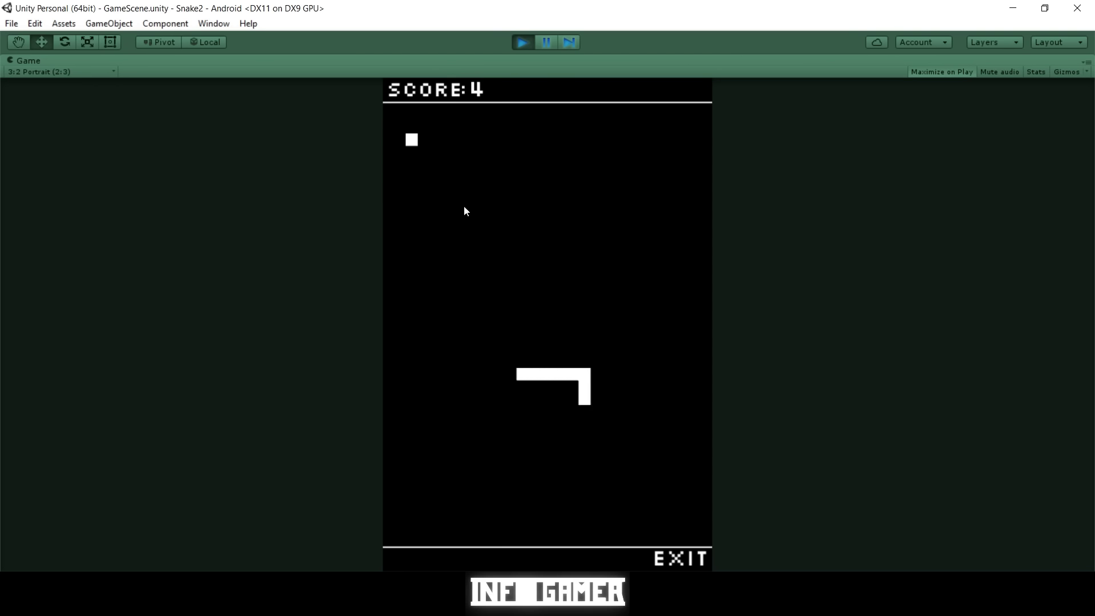
{"action": "key", "text": "Up"}
{"action": "key", "text": "Left"}
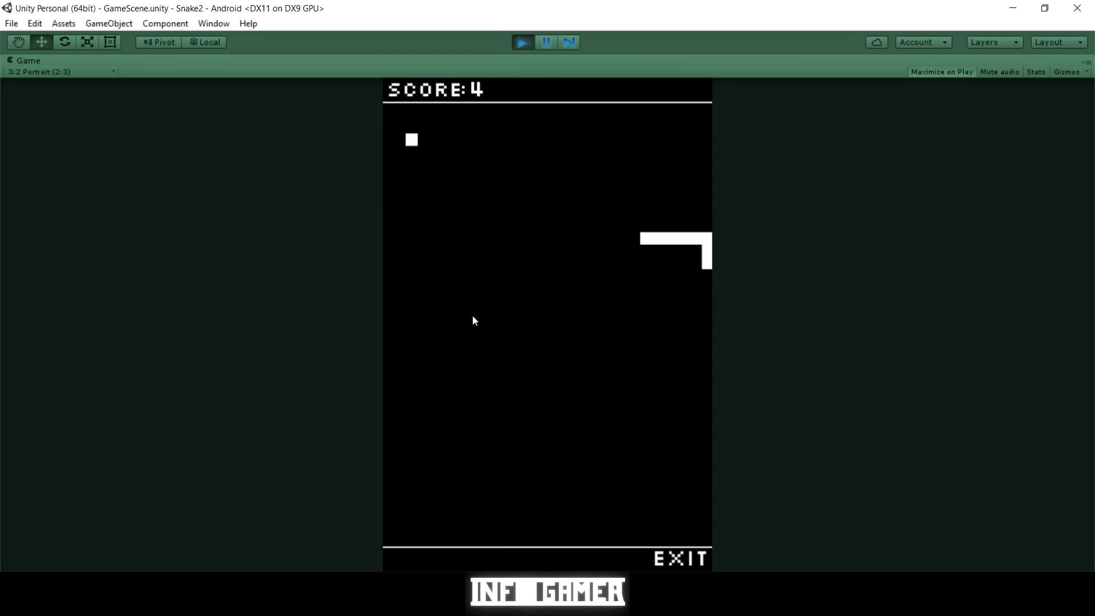
{"action": "key", "text": "Up"}
{"action": "key", "text": "Left"}
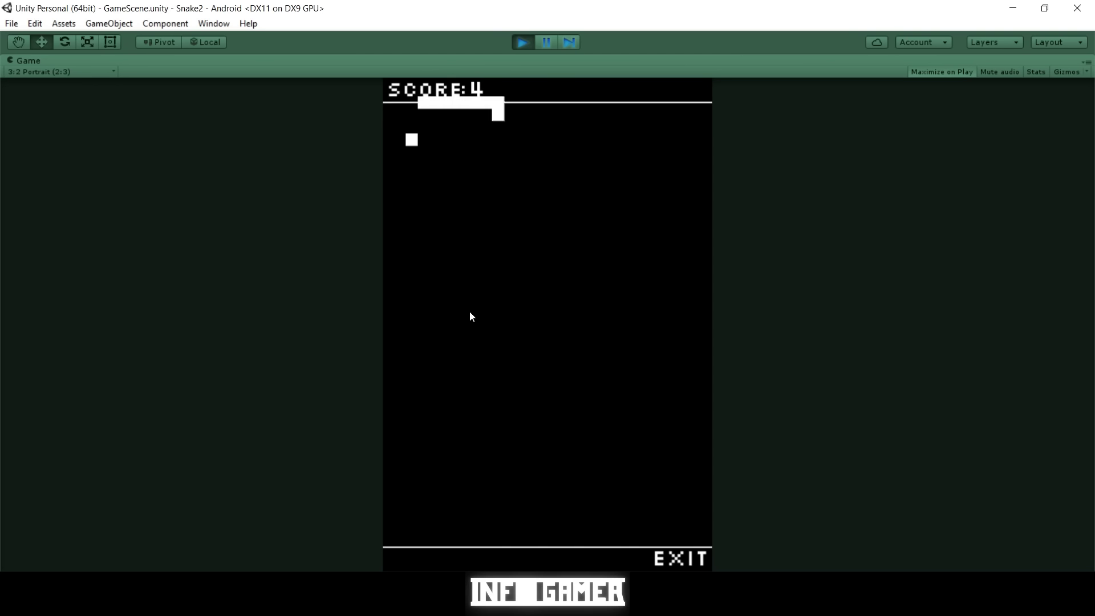
{"action": "key", "text": "Down"}
{"action": "key", "text": "Right"}
{"action": "key", "text": "Up"}
{"action": "key", "text": "Left"}
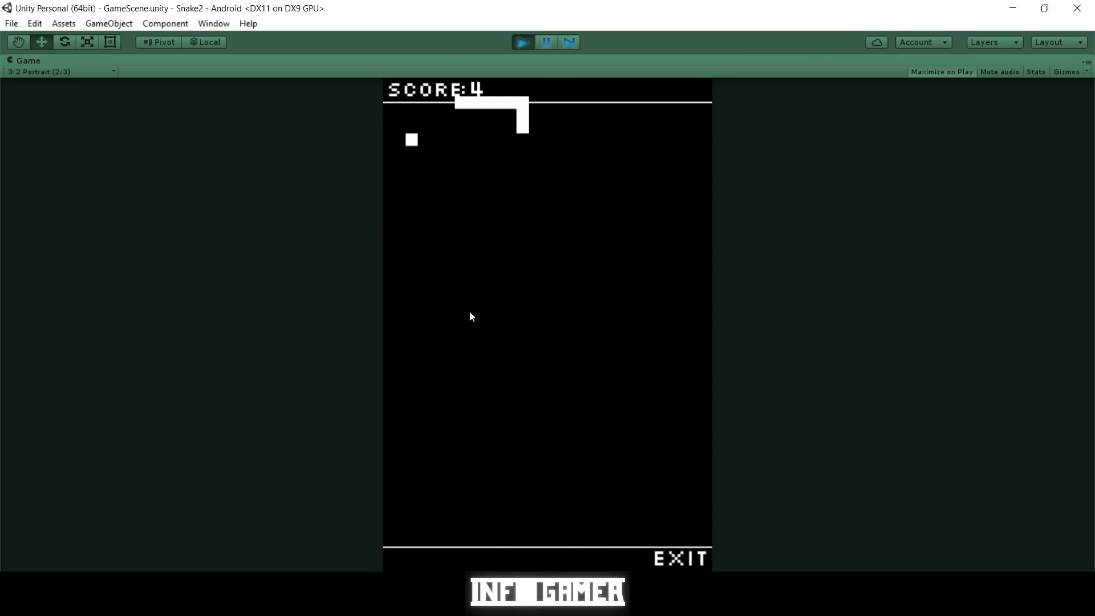
{"action": "key", "text": "Down"}
{"action": "key", "text": "Left"}
{"action": "key", "text": "Up"}
{"action": "key", "text": "Right"}
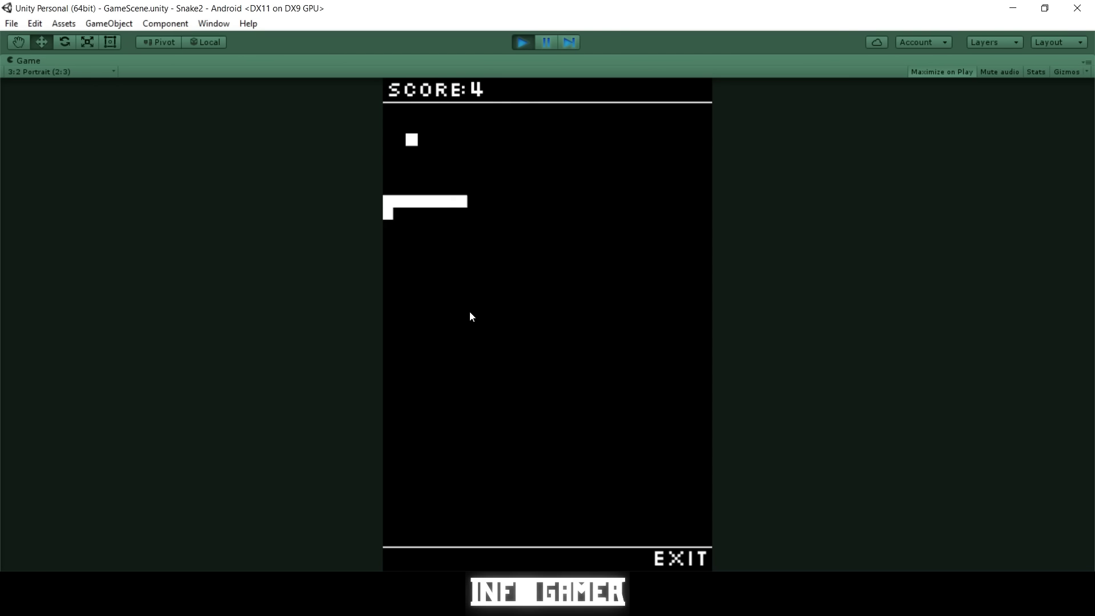
{"action": "key", "text": "Up"}
{"action": "key", "text": "Left"}
{"action": "key", "text": "Up"}
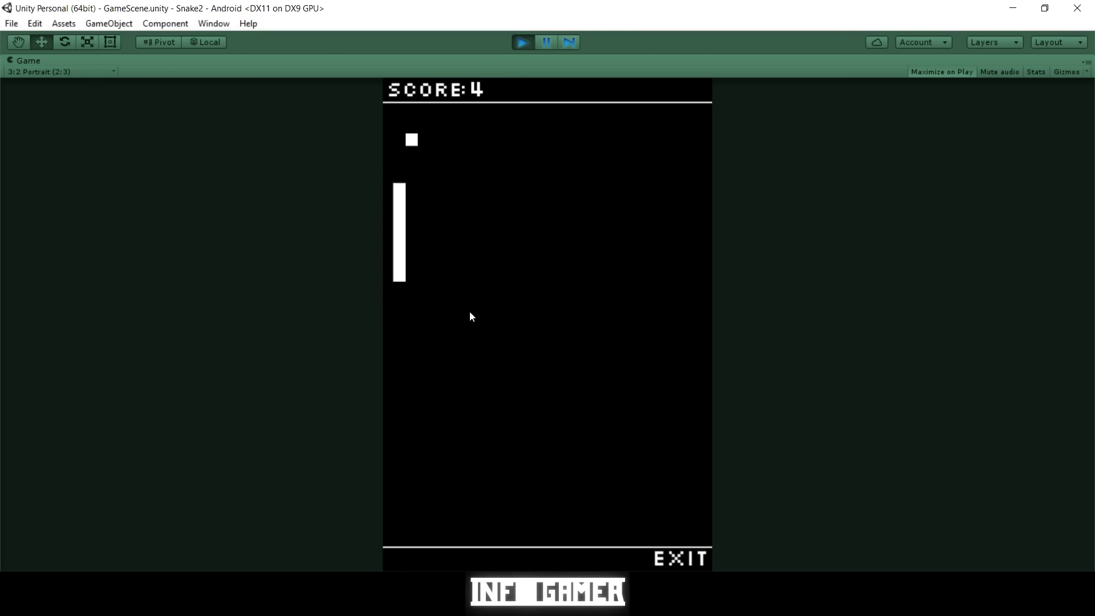
{"action": "key", "text": "Right"}
Steer the snake onward for more food, exit to the game's main menu, and stop play mode
{"action": "key", "text": "Down"}
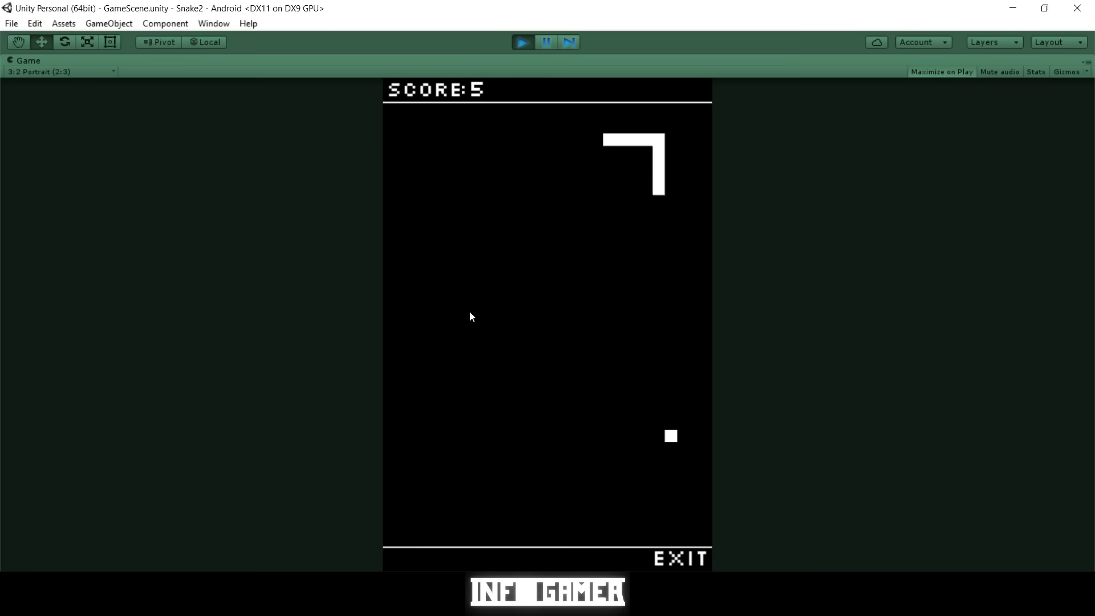
{"action": "key", "text": "Right"}
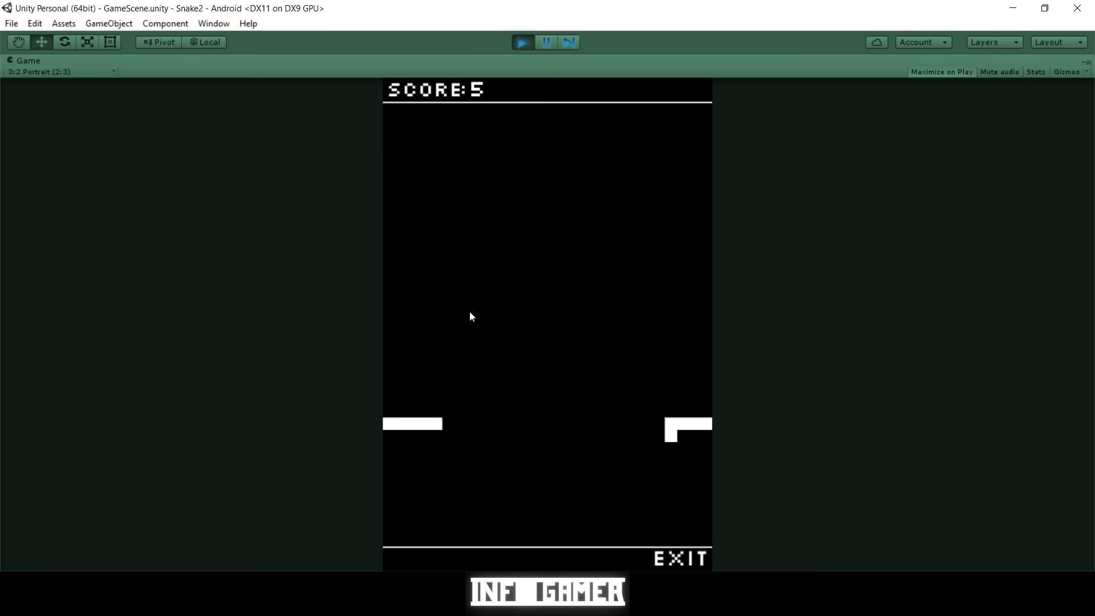
{"action": "left_click", "coordinate": [680, 556]}
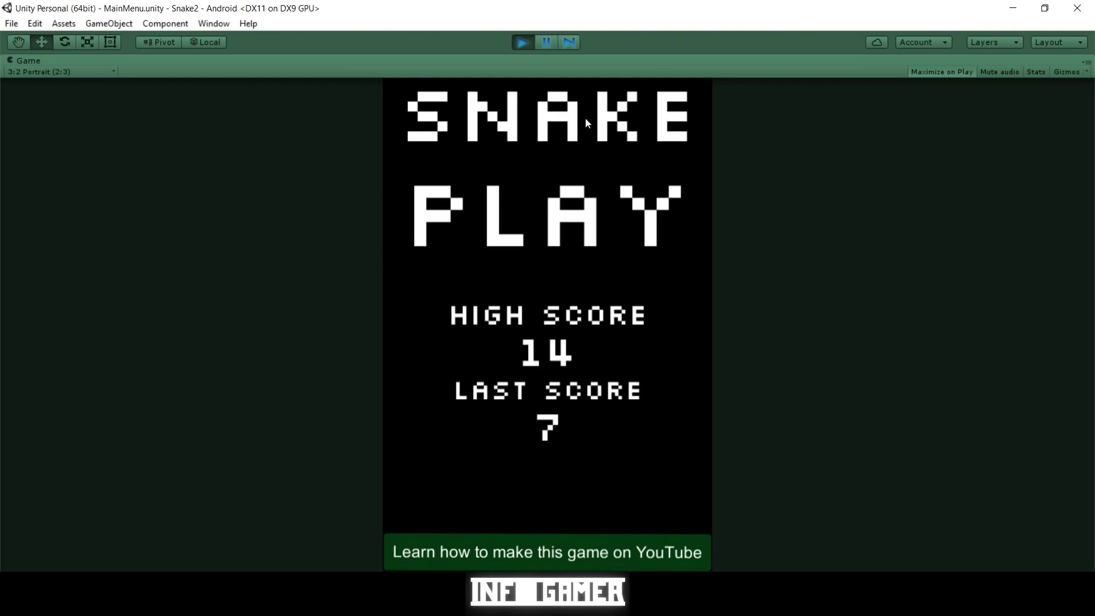
{"action": "left_click", "coordinate": [522, 43]}
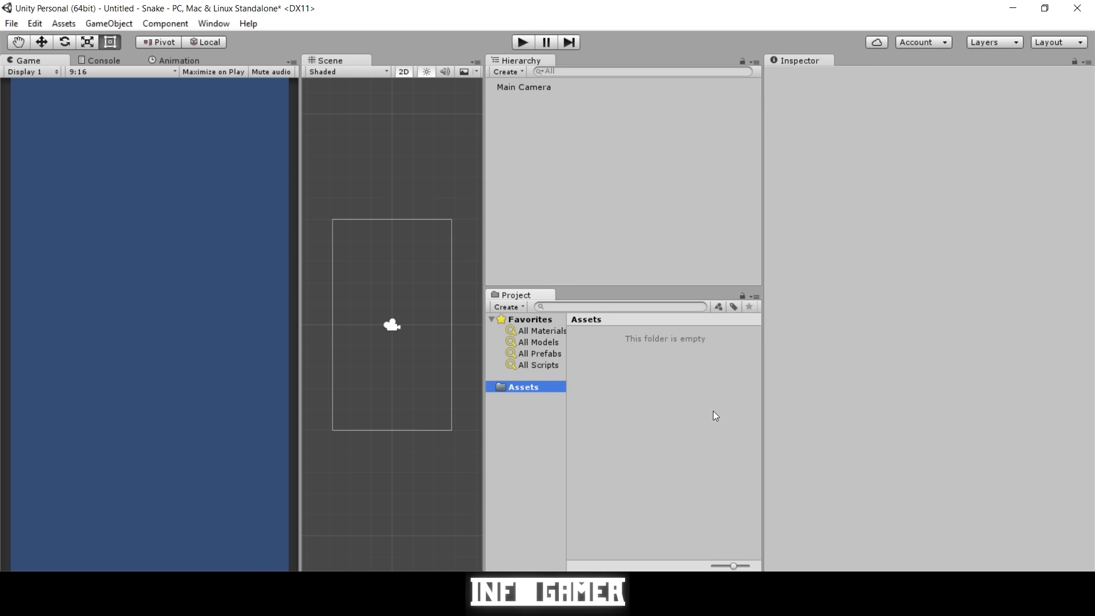
Create a folder named Scene inside the Assets folder
{"action": "right_click", "coordinate": [539, 386]}
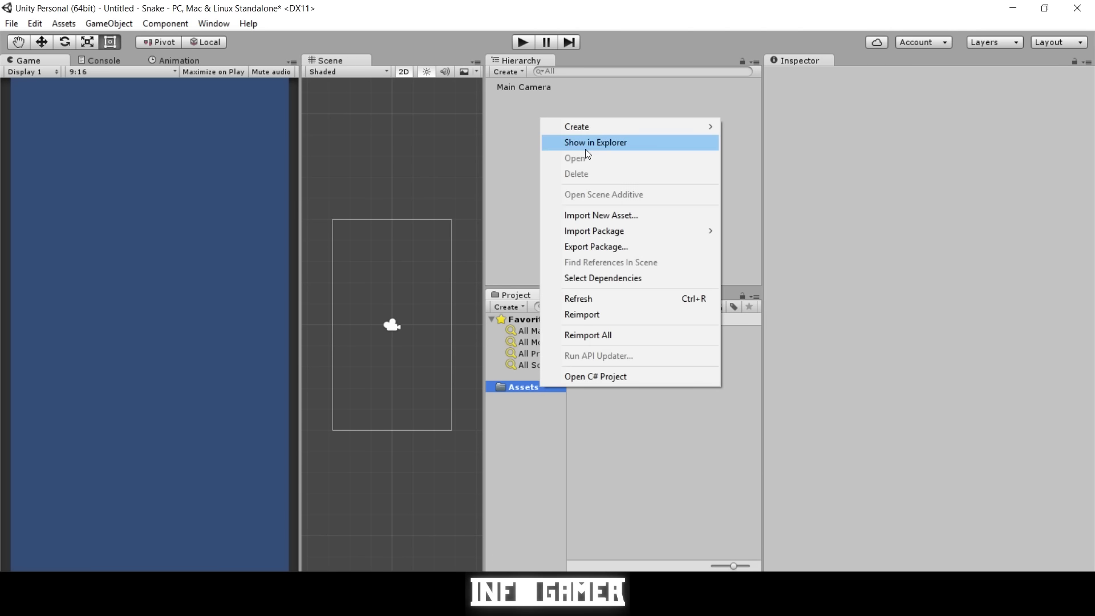
{"action": "mouse_move", "coordinate": [587, 128]}
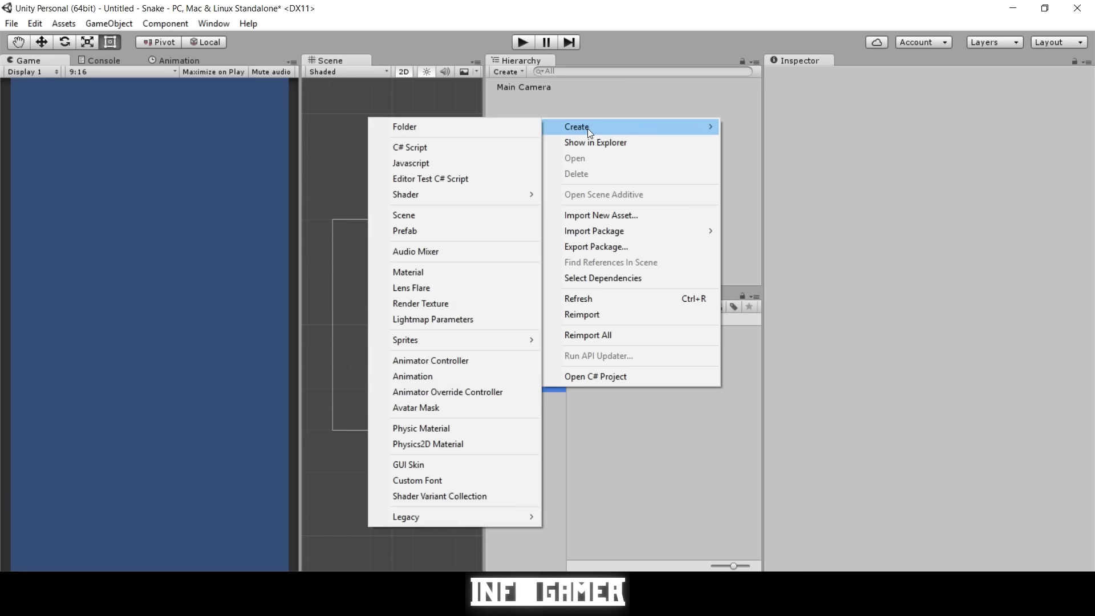
{"action": "left_click", "coordinate": [535, 125]}
{"action": "type", "text": "Scene"}
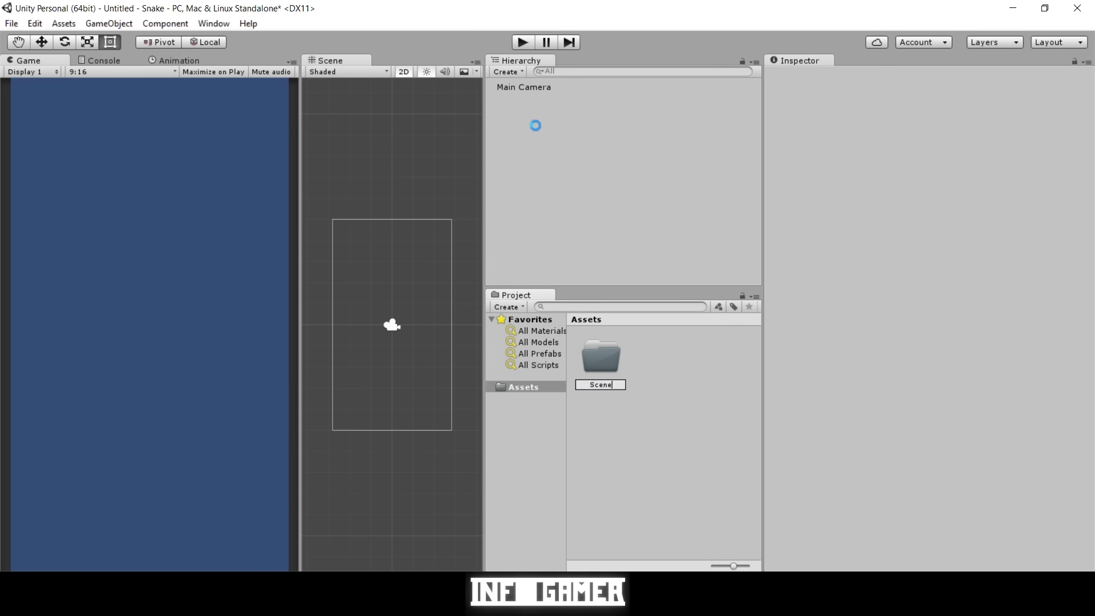
{"action": "key", "text": "Return"}
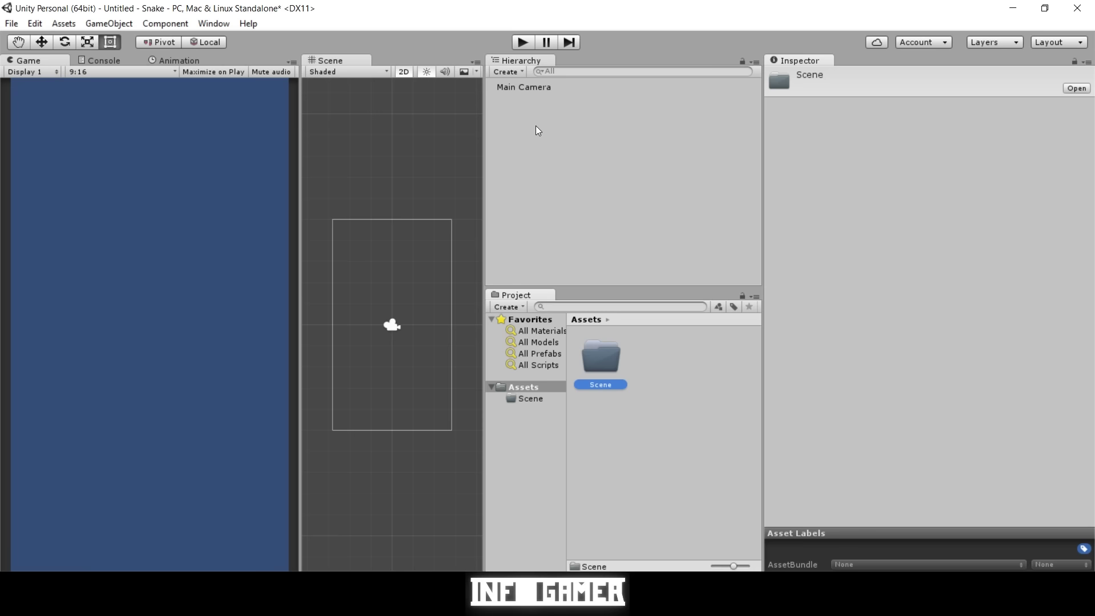
Create a Scripts folder in Assets, and rename the Scene folder as Scenes
{"action": "right_click", "coordinate": [531, 388]}
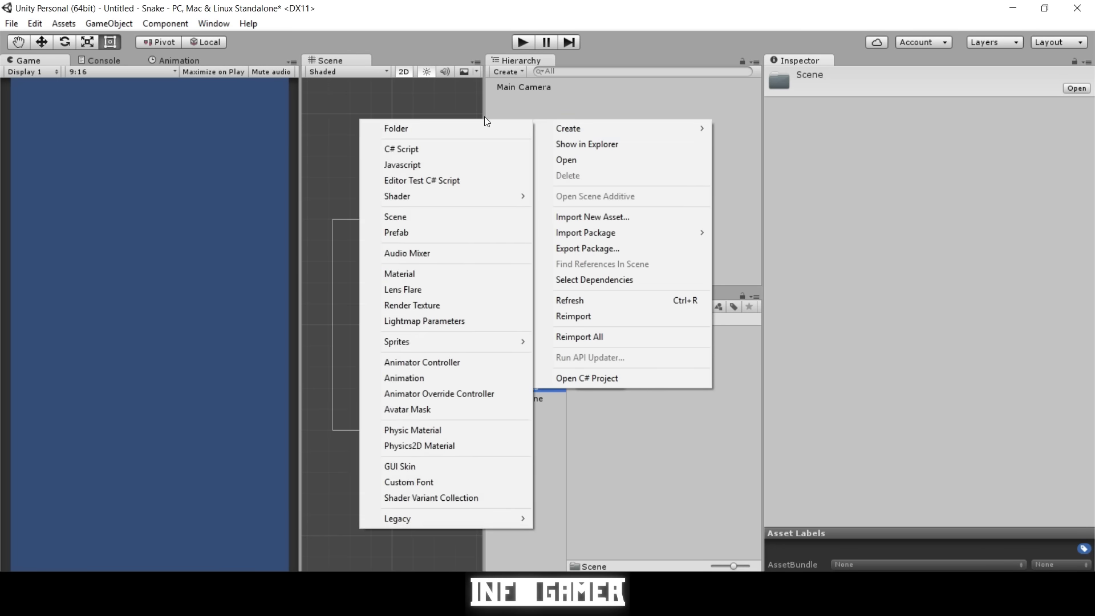
{"action": "mouse_move", "coordinate": [544, 128]}
{"action": "left_click", "coordinate": [503, 130]}
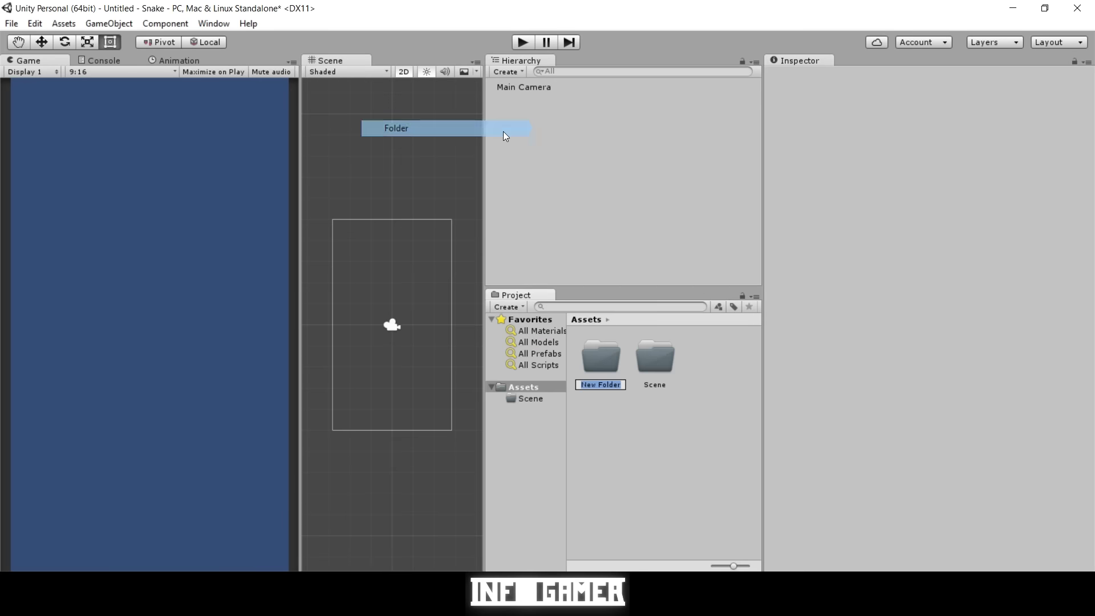
{"action": "type", "text": "scene"}
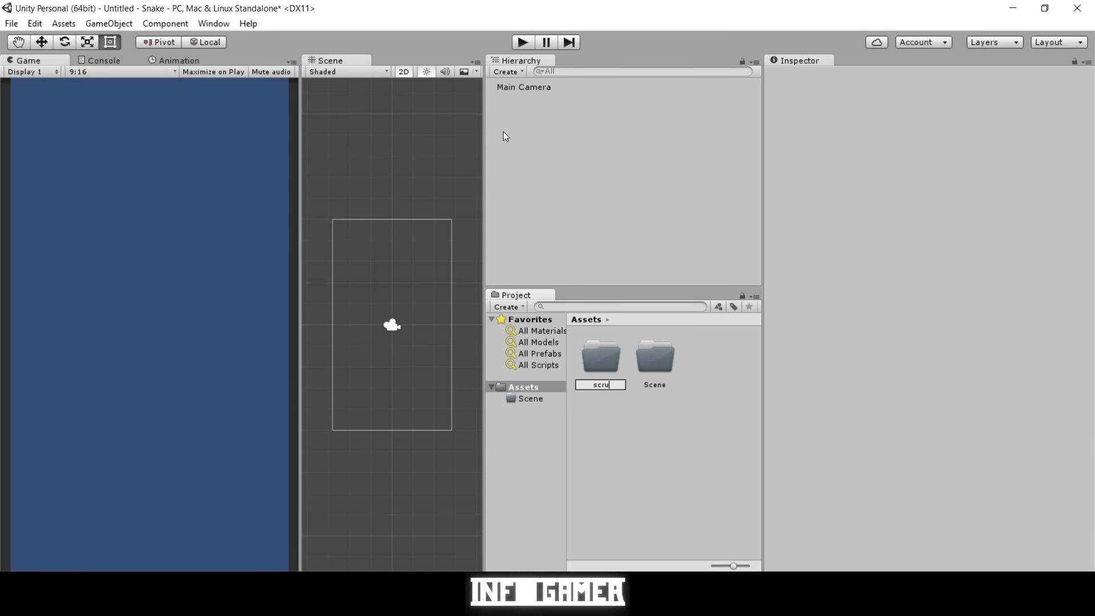
{"action": "key", "text": "BackSpace"}
{"action": "key", "text": "BackSpace"}
{"action": "key", "text": "BackSpace"}
{"action": "key", "text": "BackSpace"}
{"action": "key", "text": "BackSpace"}
{"action": "type", "text": "Scripts"}
{"action": "key", "text": "Return"}
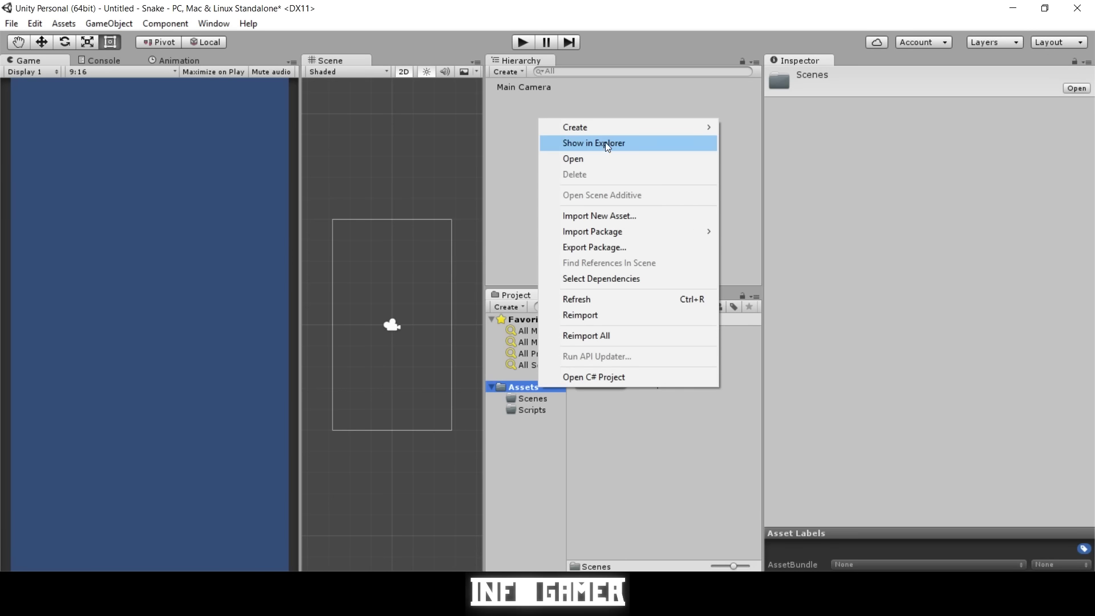
Create a folder named Prefabs inside the Assets folder
{"action": "mouse_move", "coordinate": [598, 128]}
{"action": "left_click", "coordinate": [522, 128]}
{"action": "type", "text": "Pre"}
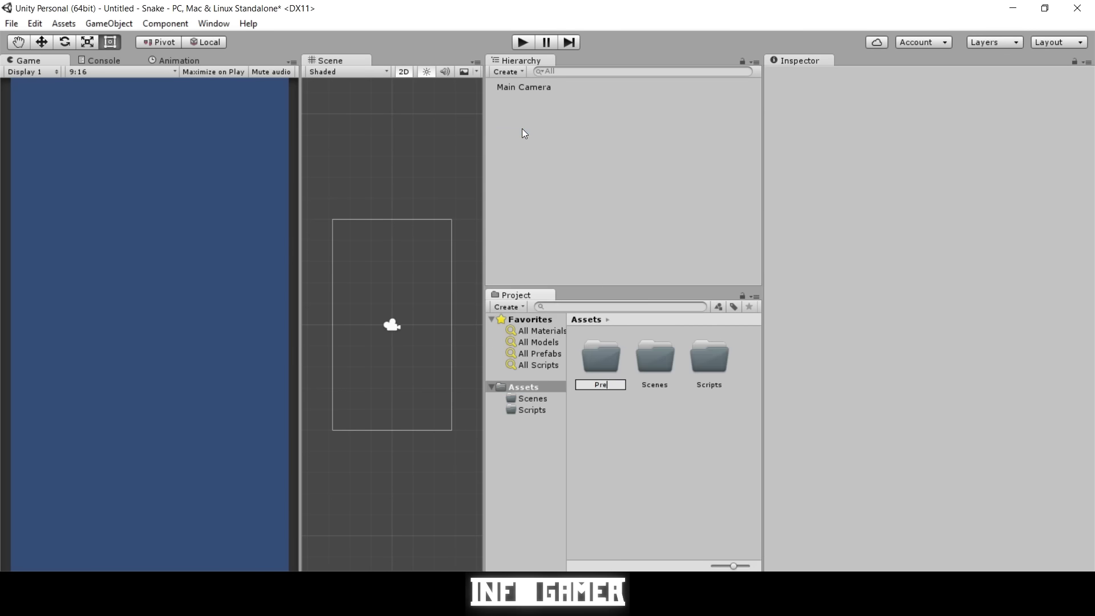
{"action": "key", "text": "BackSpace"}
{"action": "key", "text": "BackSpace"}
{"action": "key", "text": "BackSpace"}
{"action": "type", "text": "Prefabs"}
{"action": "key", "text": "Return"}
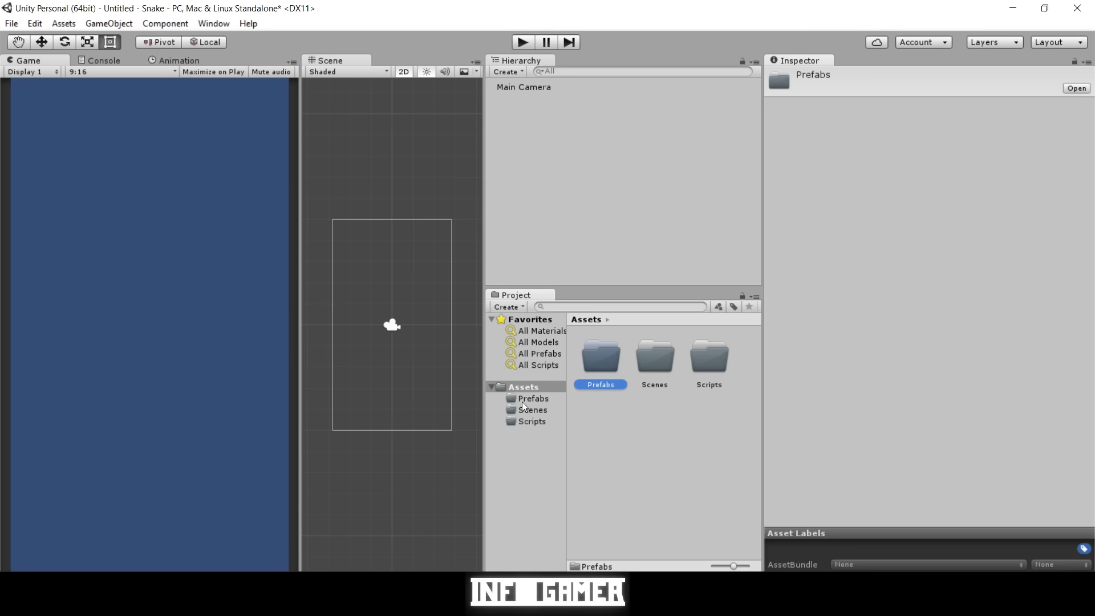
Create a folder named Materials inside the Assets folder
{"action": "right_click", "coordinate": [535, 392]}
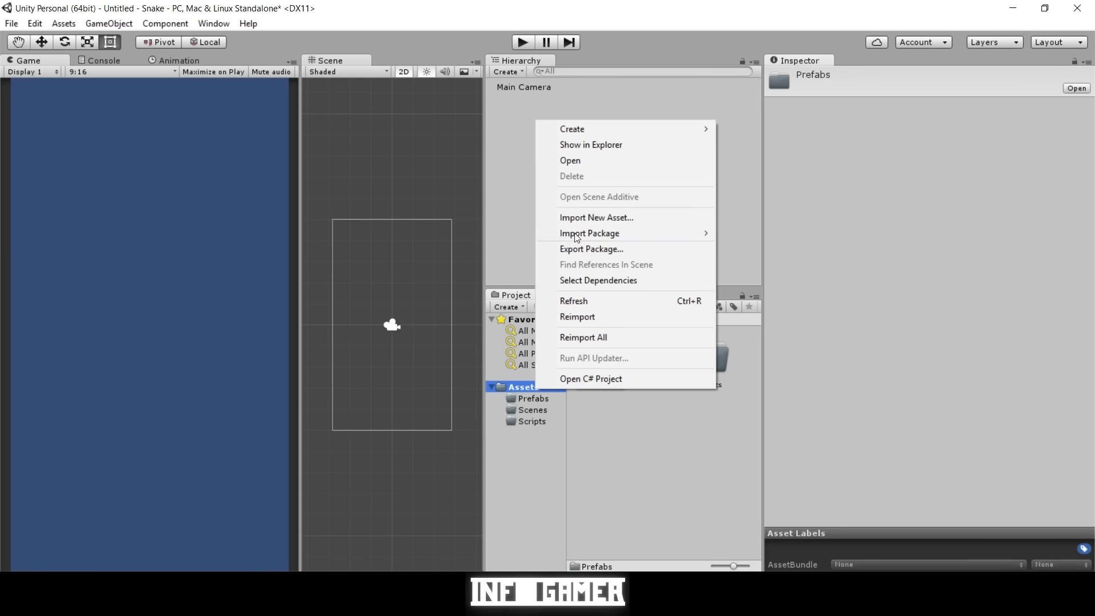
{"action": "mouse_move", "coordinate": [584, 131]}
{"action": "left_click", "coordinate": [494, 128]}
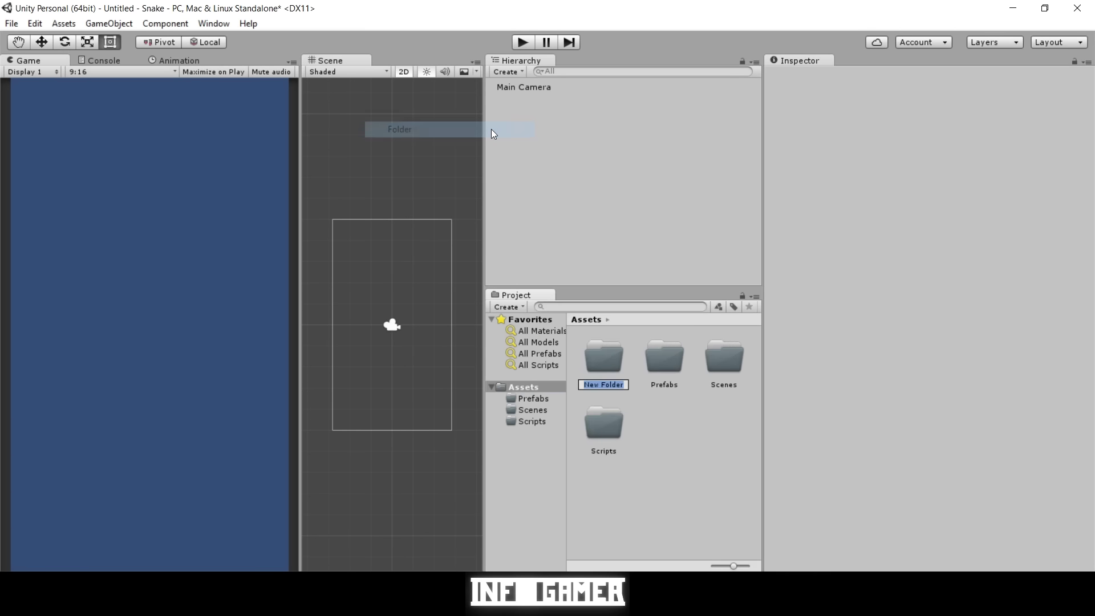
{"action": "type", "text": "Materials"}
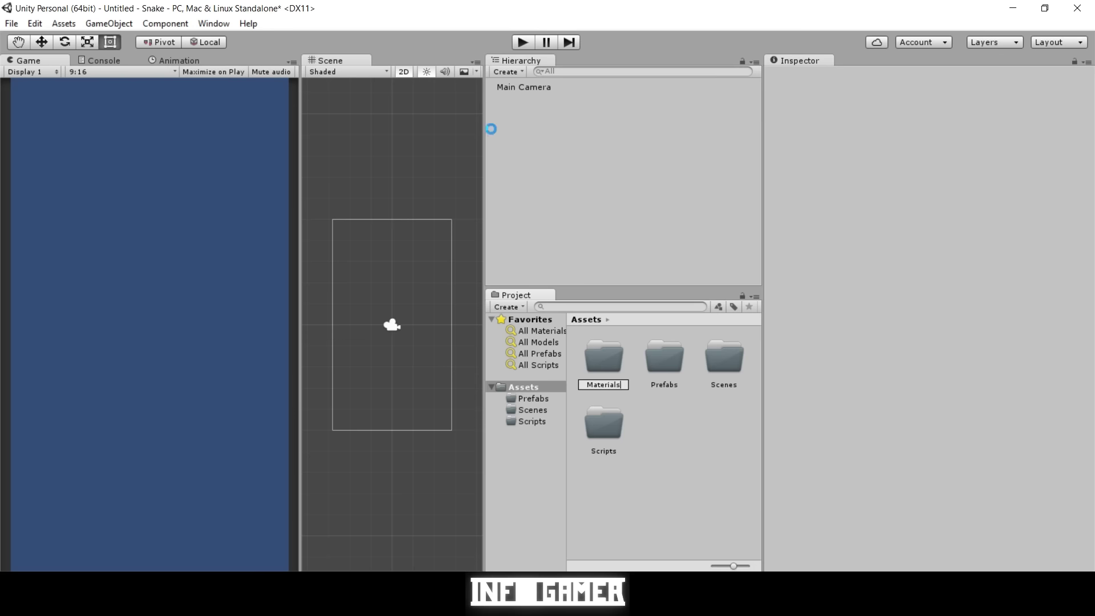
{"action": "key", "text": "Return"}
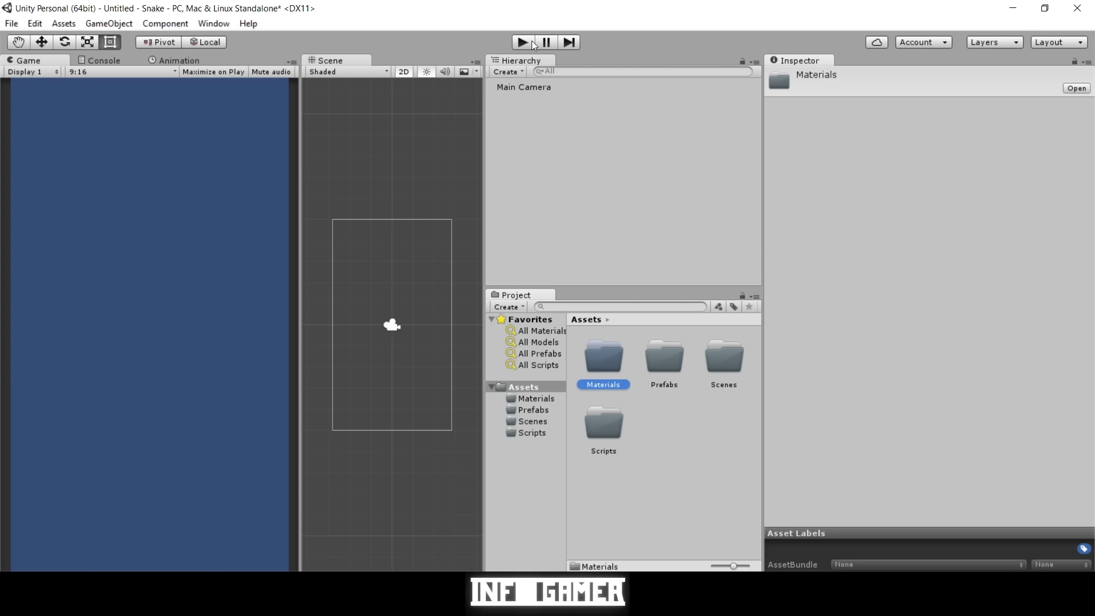
Set the Main Camera's background colour to black with RGB values 0, 0, 0
{"action": "left_click", "coordinate": [539, 87]}
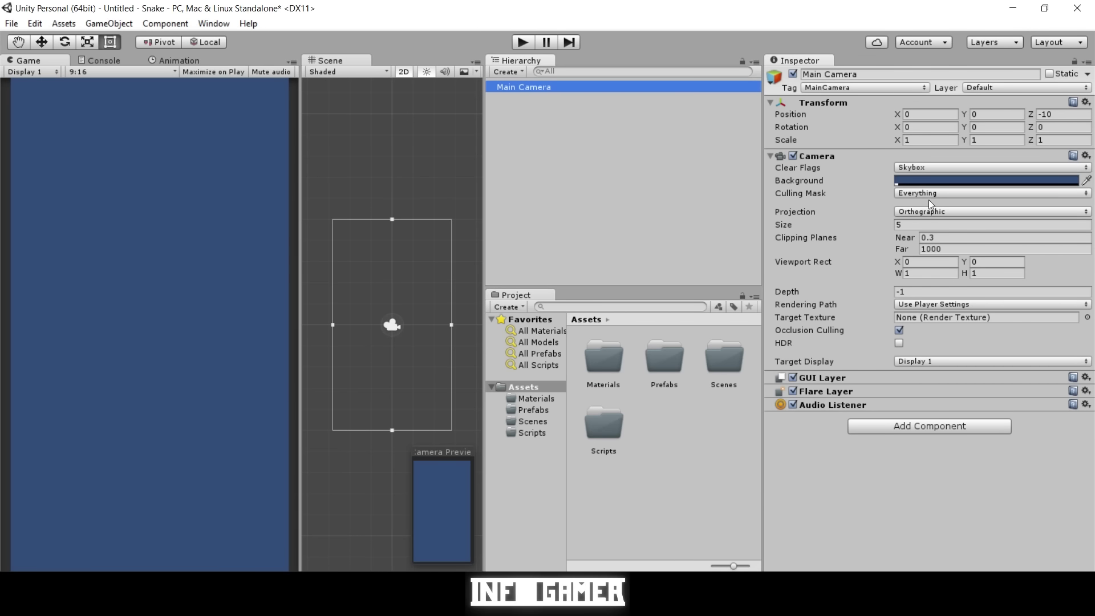
{"action": "left_click", "coordinate": [941, 181]}
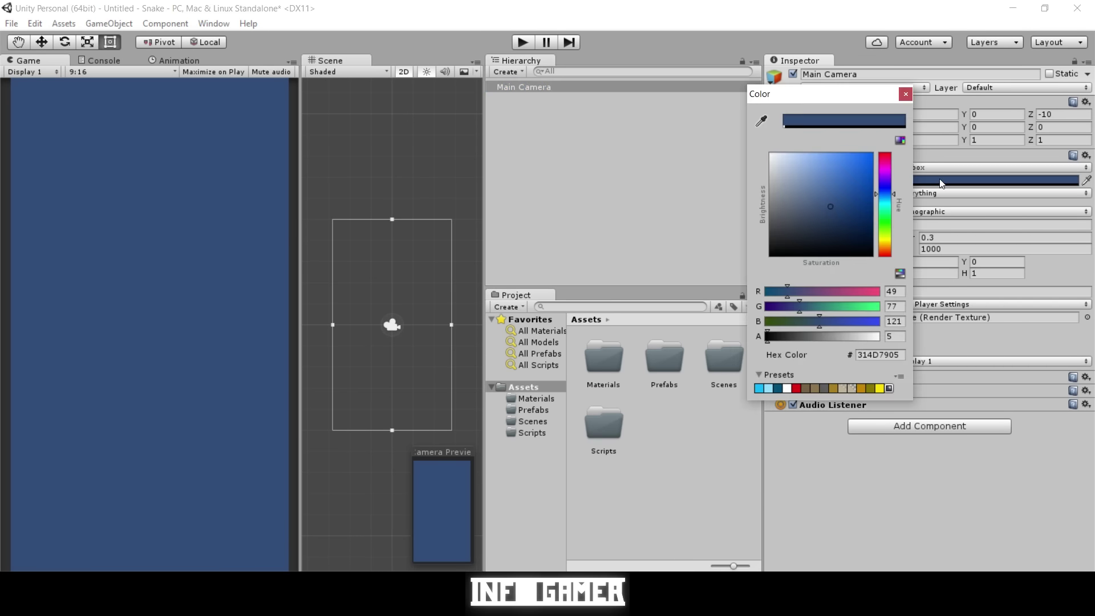
{"action": "left_click", "coordinate": [872, 257]}
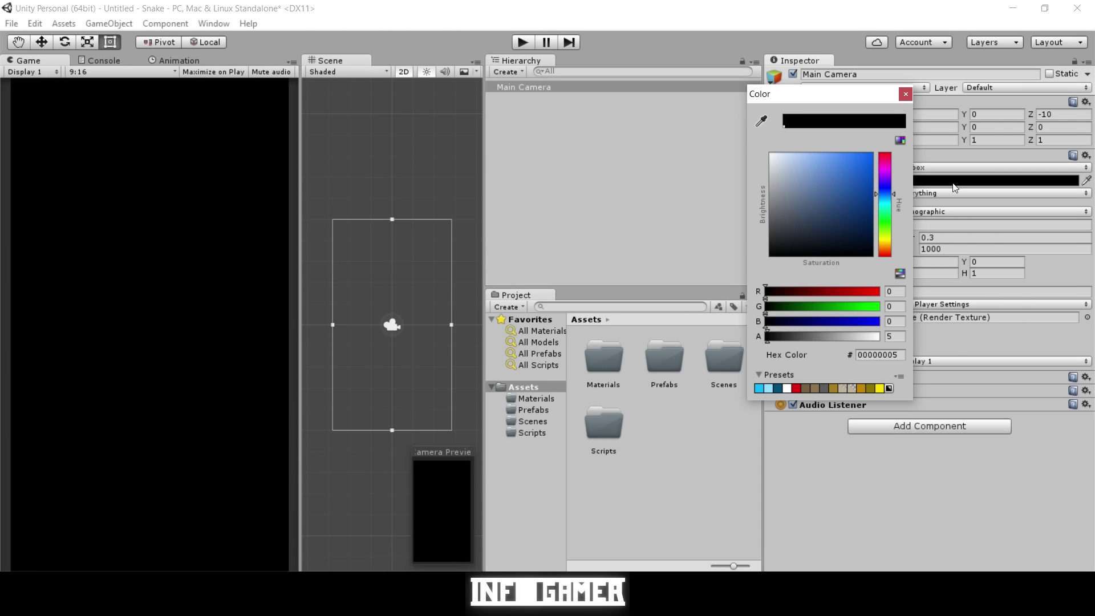
{"action": "left_click", "coordinate": [902, 97]}
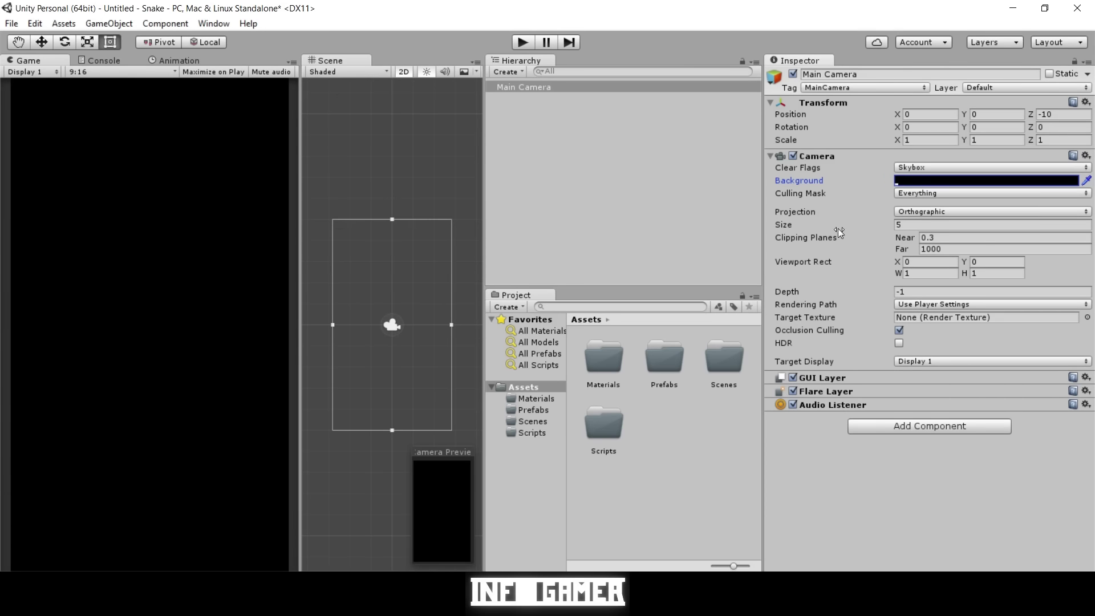
Set the Main Camera's orthographic size to 20
{"action": "left_click", "coordinate": [904, 224]}
{"action": "type", "text": "20"}
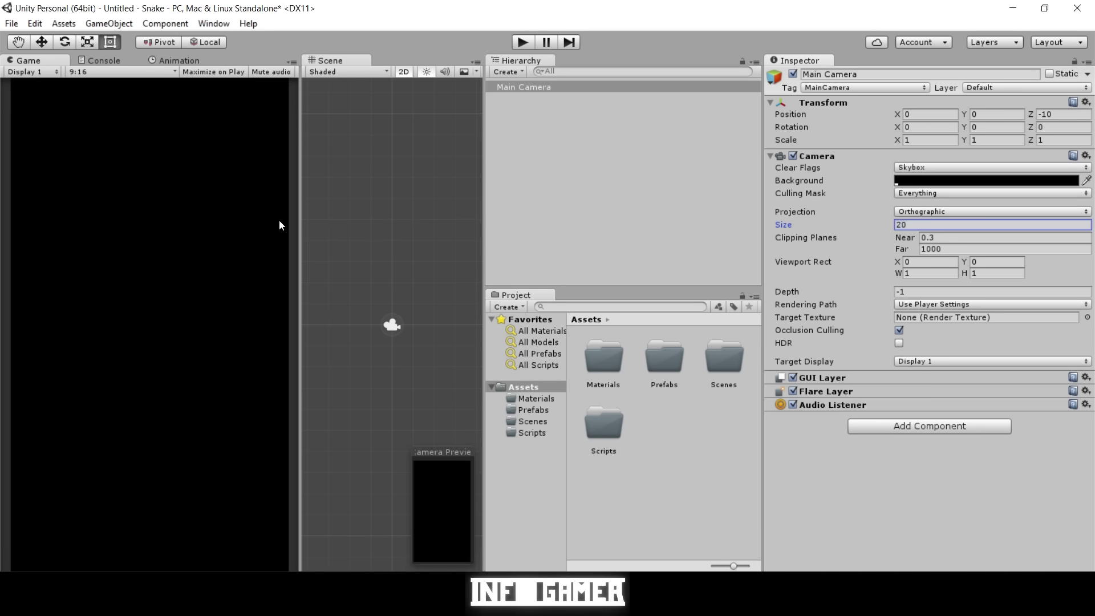
{"action": "scroll", "coordinate": [415, 348], "scroll_direction": "down", "scroll_amount": 5}
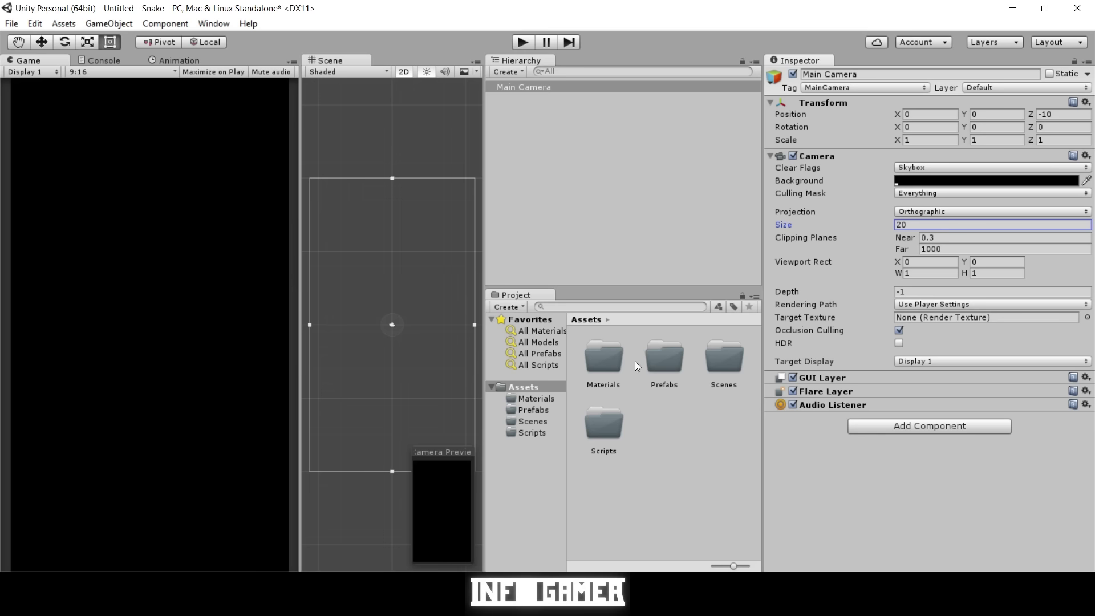
Open the Prefabs folder, and add a 3D cube named Snake to the scene
{"action": "double_click", "coordinate": [665, 358]}
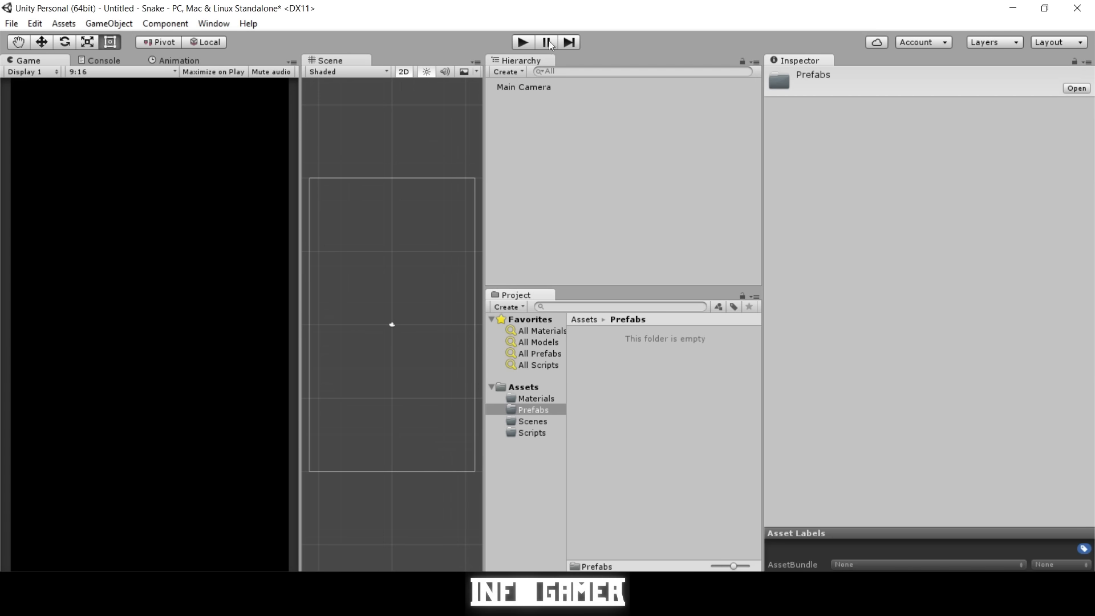
{"action": "left_click", "coordinate": [509, 72]}
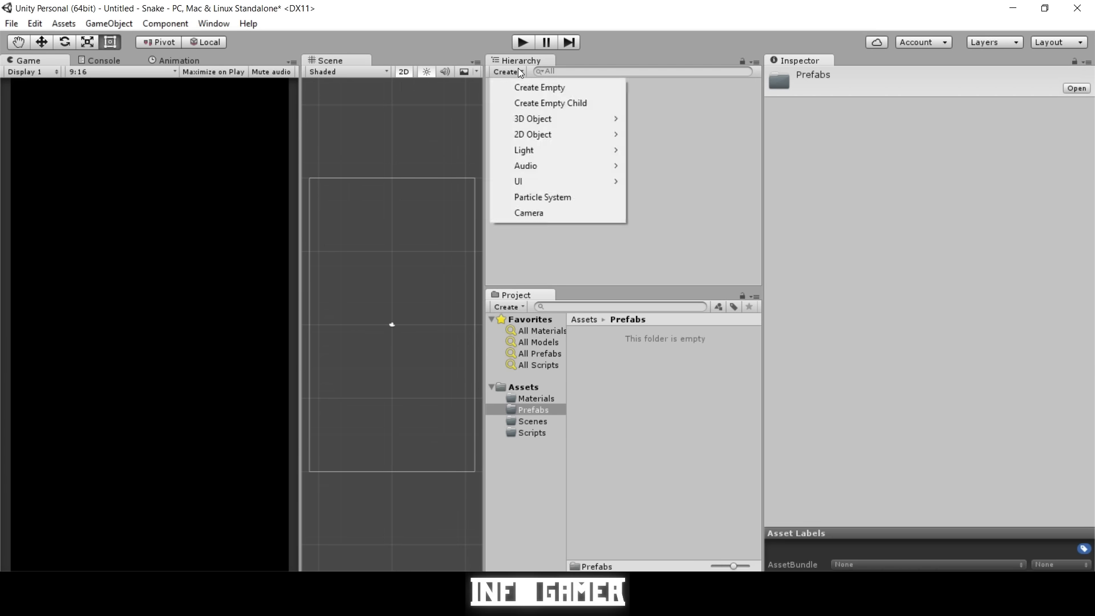
{"action": "mouse_move", "coordinate": [515, 123]}
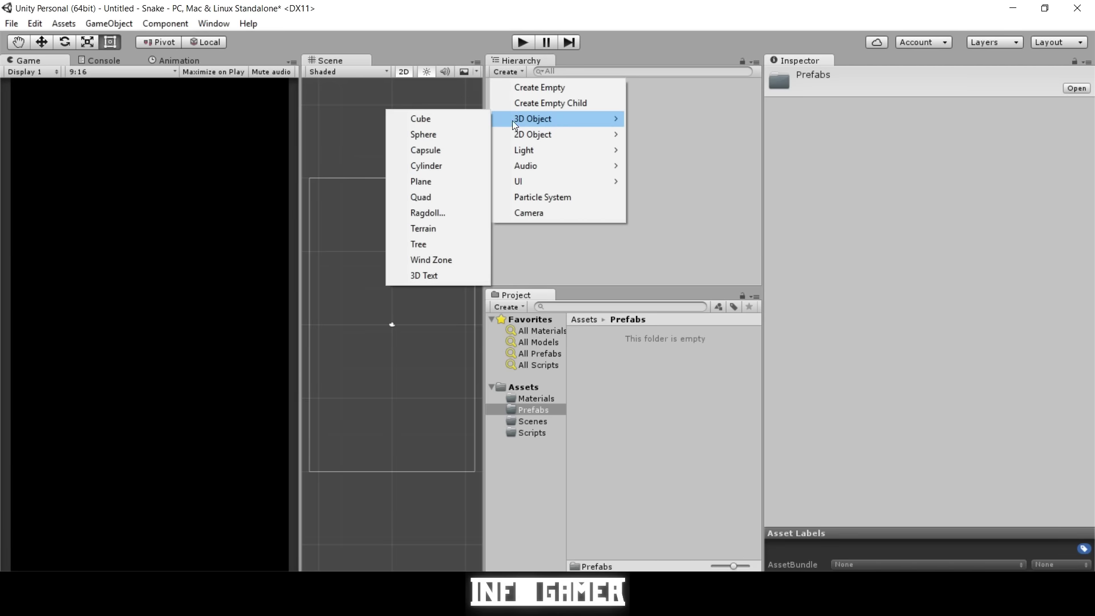
{"action": "left_click", "coordinate": [419, 120]}
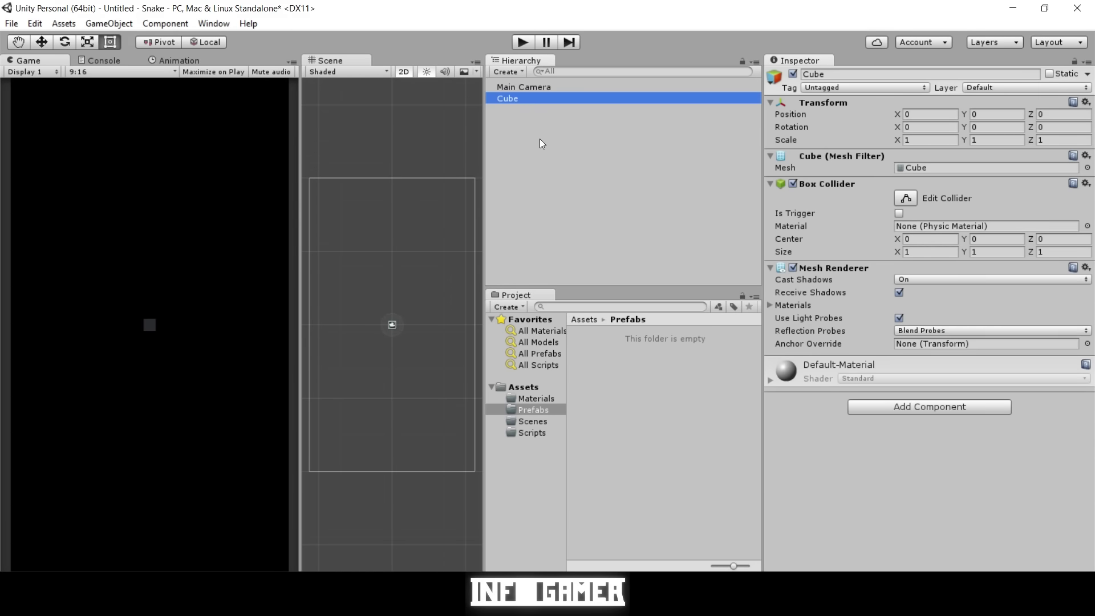
{"action": "left_click", "coordinate": [508, 98]}
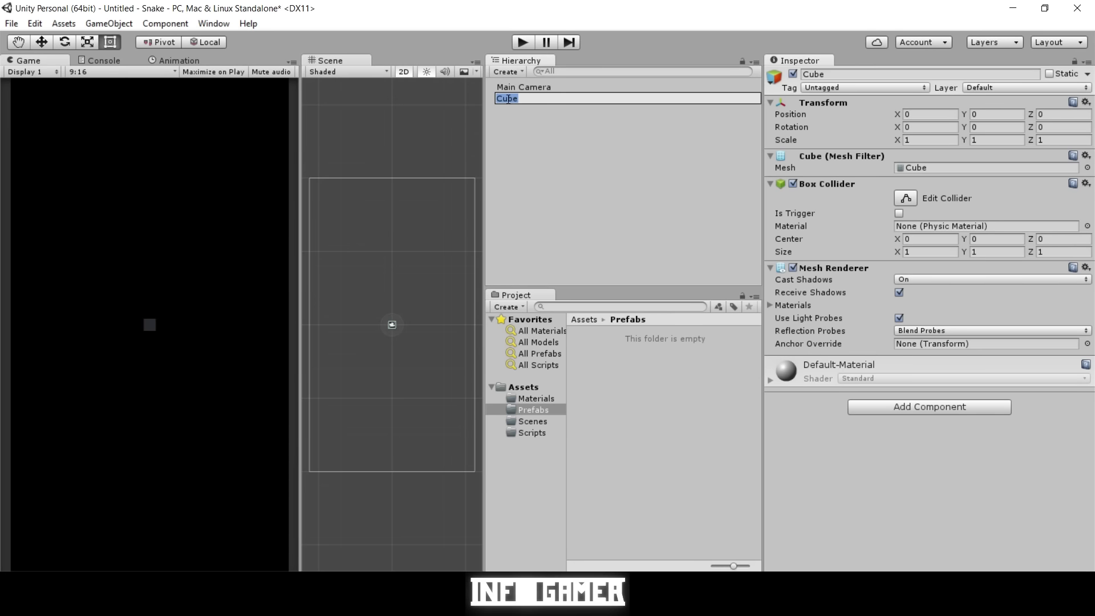
{"action": "type", "text": "Snake"}
{"action": "key", "text": "Return"}
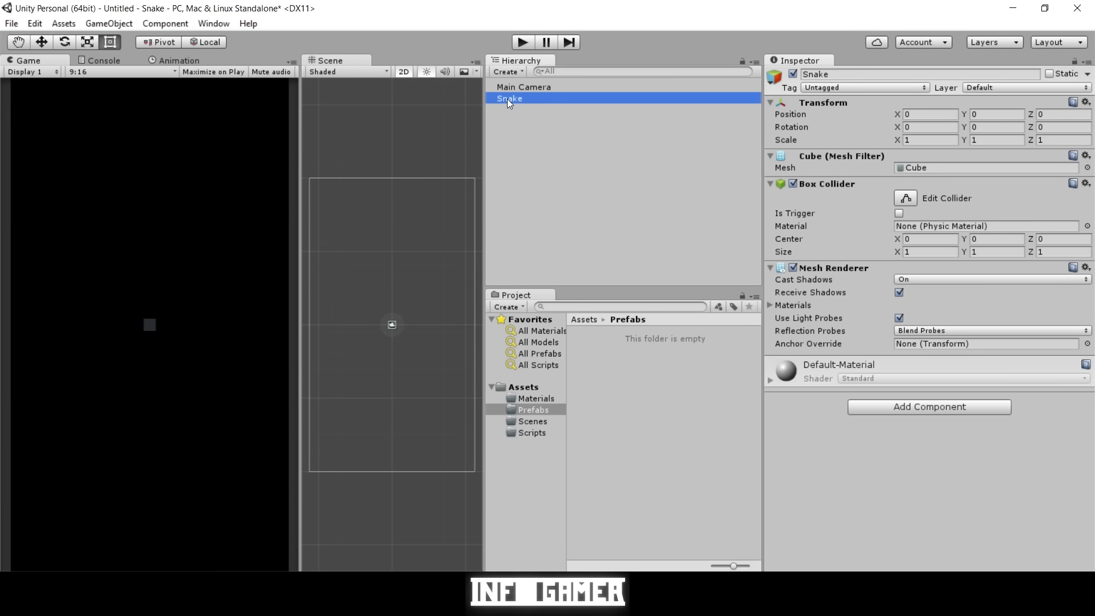
Add two new tags to the project's tag list, naming the first one Snake
{"action": "left_click", "coordinate": [508, 98]}
{"action": "left_click", "coordinate": [511, 119]}
{"action": "left_click", "coordinate": [508, 100]}
{"action": "left_click", "coordinate": [884, 89]}
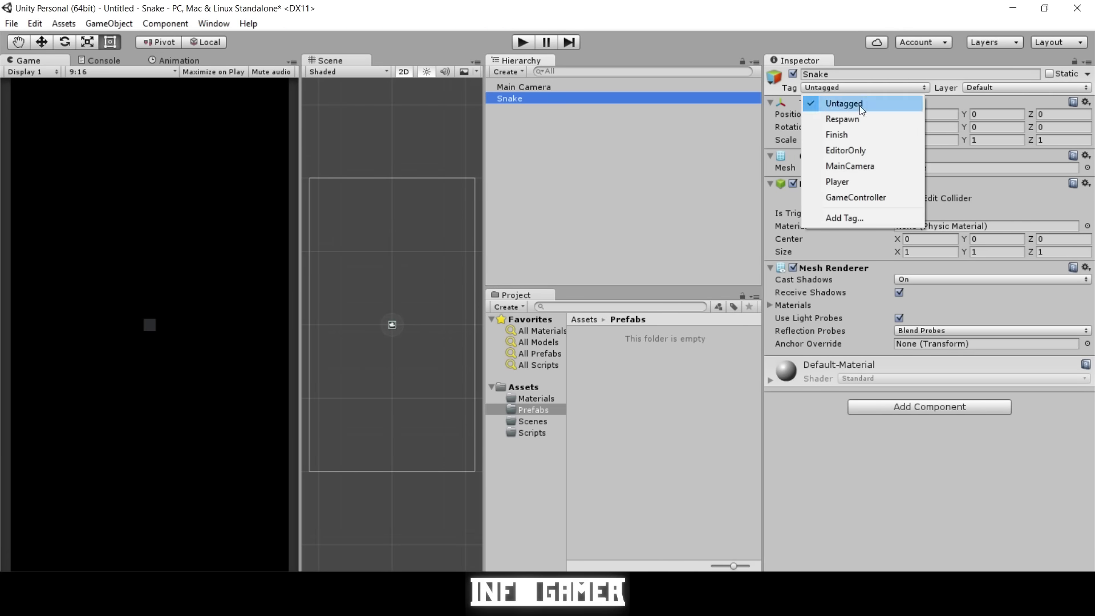
{"action": "left_click", "coordinate": [853, 221]}
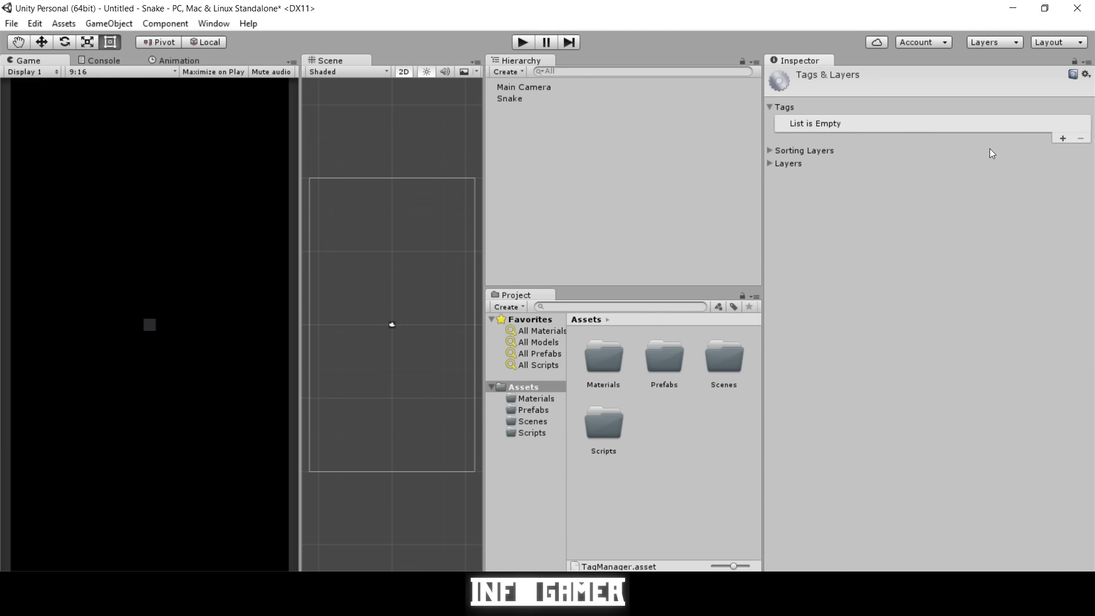
{"action": "left_click", "coordinate": [1066, 139]}
{"action": "left_click", "coordinate": [1066, 140]}
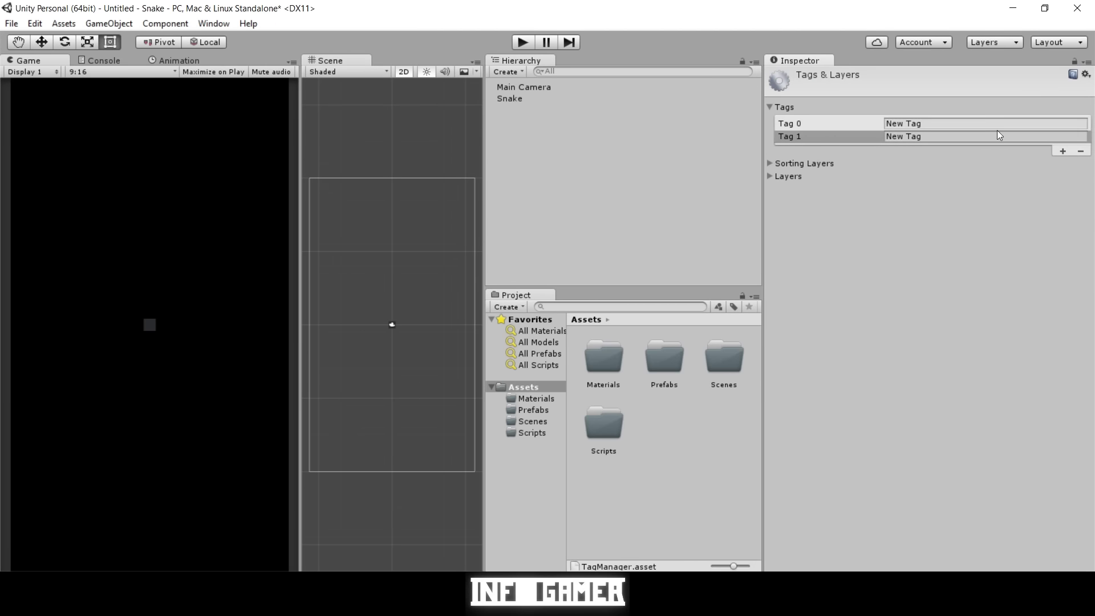
{"action": "left_click", "coordinate": [840, 121]}
{"action": "type", "text": "Snake"}
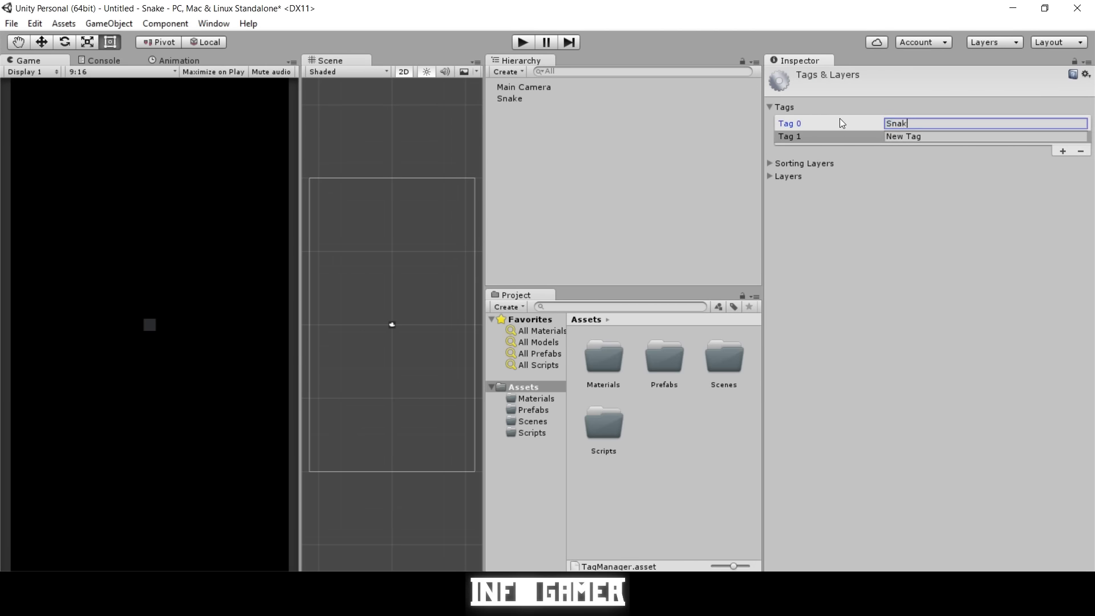
Name the second new tag Food
{"action": "left_click", "coordinate": [926, 139]}
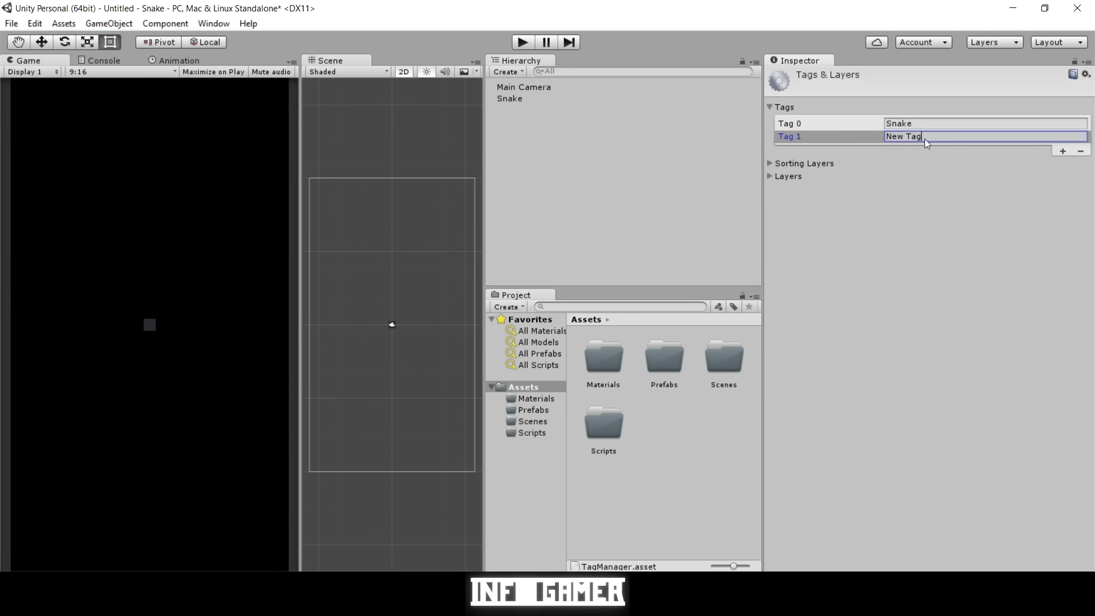
{"action": "type", "text": "Food"}
{"action": "key", "text": "BackSpace"}
{"action": "key", "text": "BackSpace"}
{"action": "key", "text": "BackSpace"}
{"action": "type", "text": "od"}
{"action": "double_click", "coordinate": [936, 137]}
{"action": "left_click", "coordinate": [936, 137]}
{"action": "key", "text": "BackSpace"}
{"action": "type", "text": "od"}
Assign the Snake tag to the Snake cube
{"action": "left_click", "coordinate": [499, 99]}
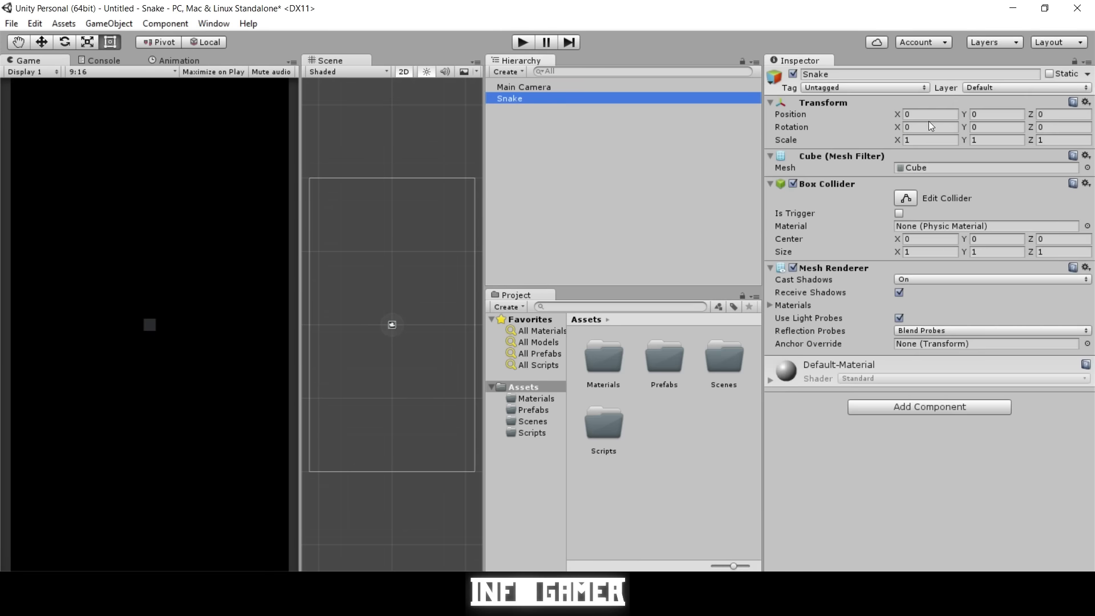
{"action": "left_click", "coordinate": [899, 89]}
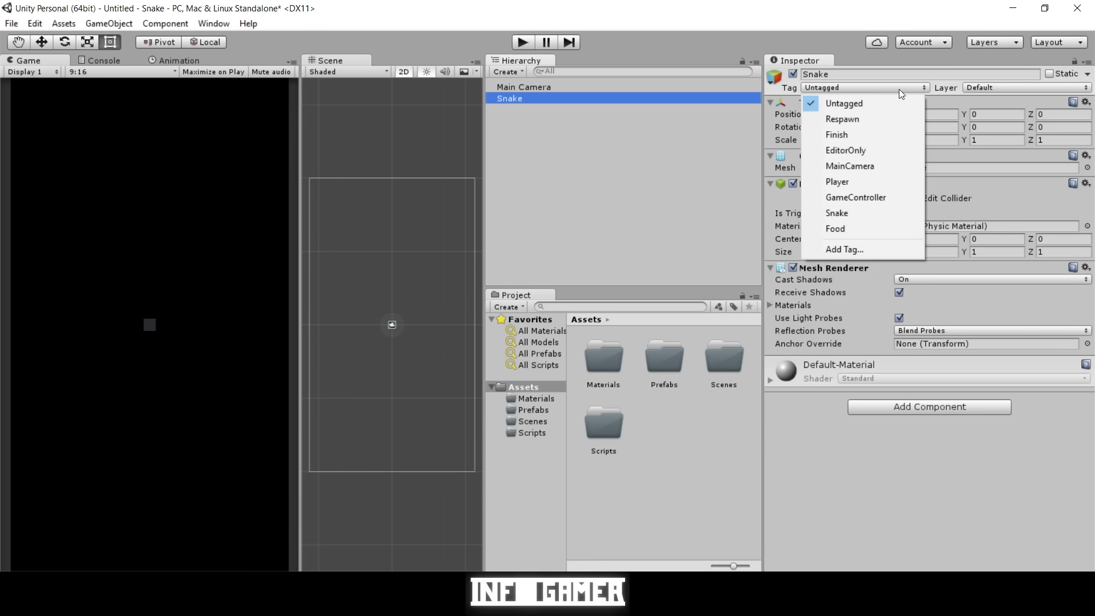
{"action": "left_click", "coordinate": [871, 217]}
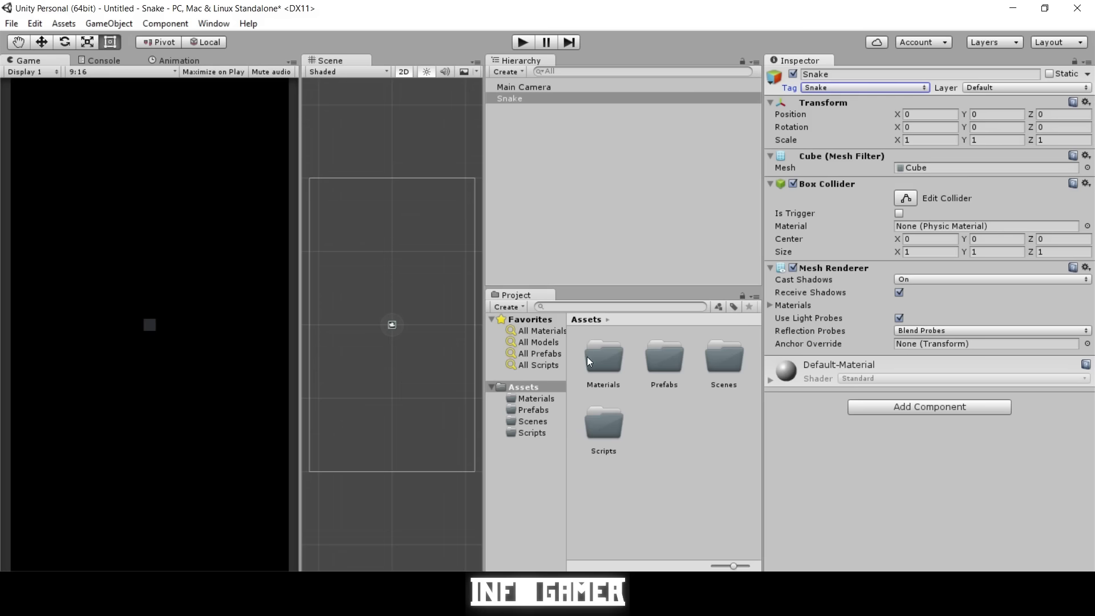
Create a new material named White inside the Materials folder
{"action": "left_click", "coordinate": [610, 366]}
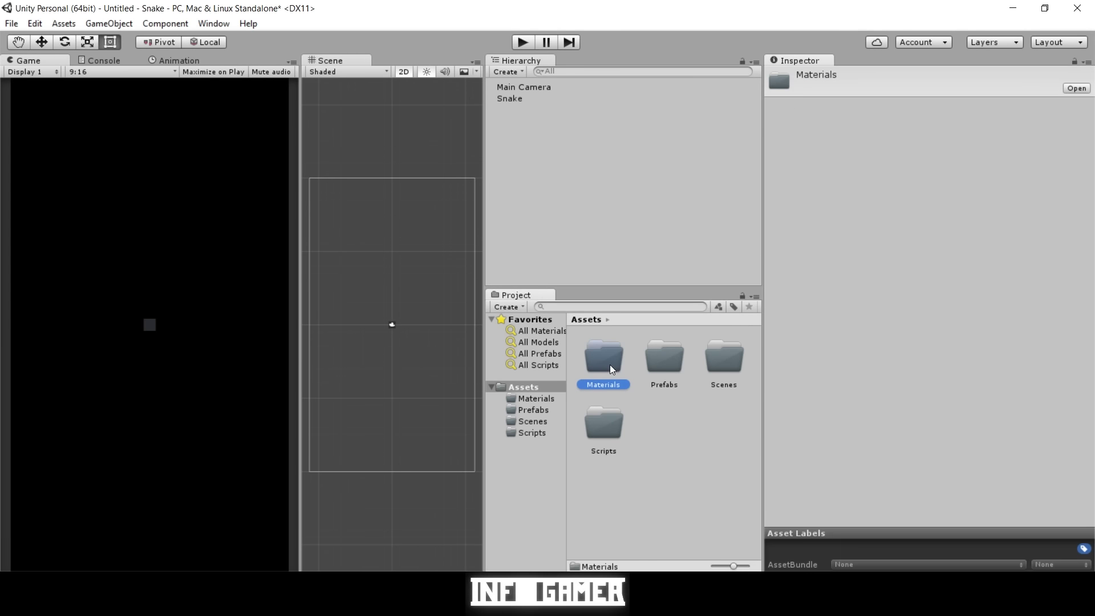
{"action": "double_click", "coordinate": [610, 367]}
{"action": "right_click", "coordinate": [610, 368]}
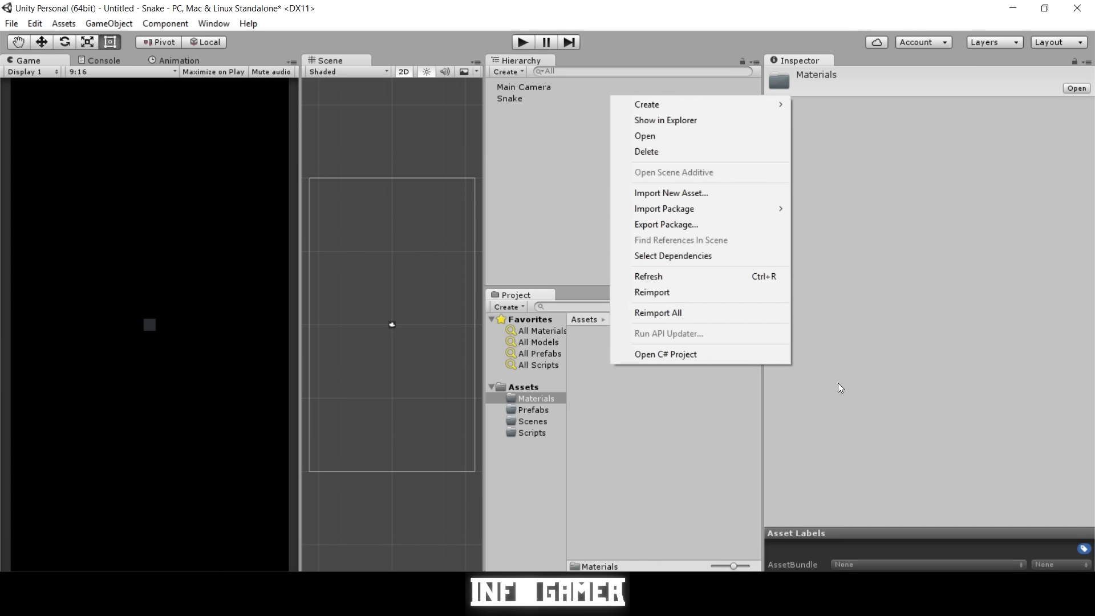
{"action": "mouse_move", "coordinate": [677, 103]}
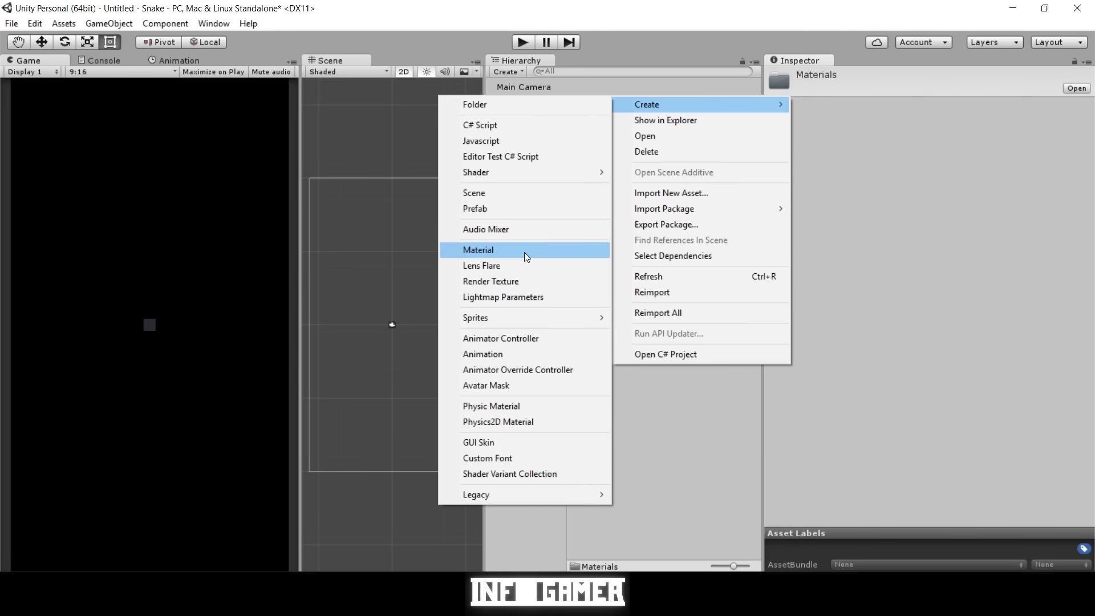
{"action": "left_click", "coordinate": [525, 252]}
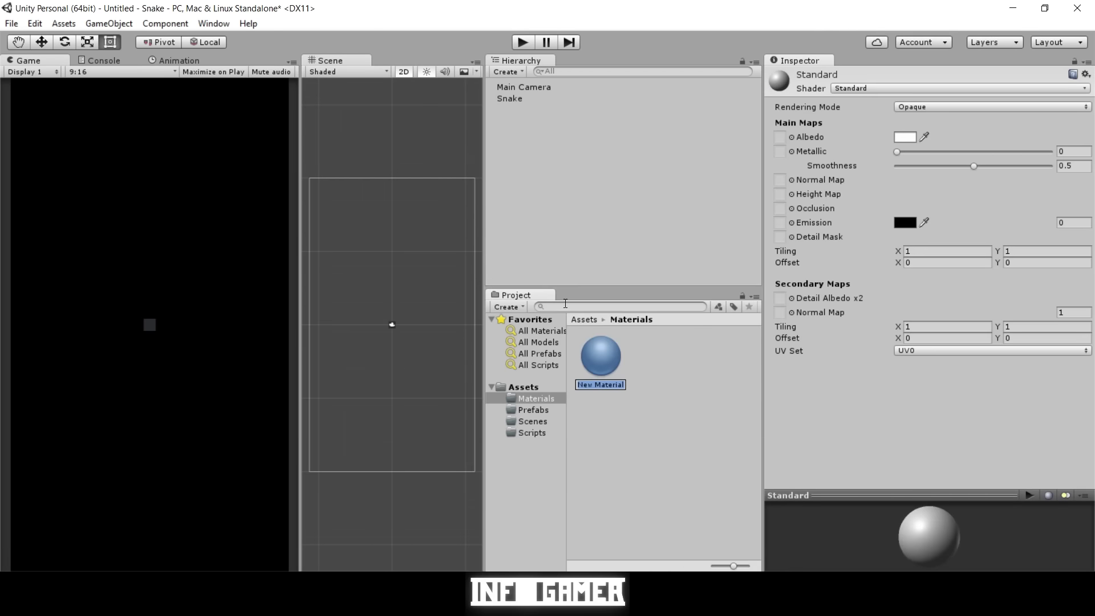
{"action": "type", "text": "White"}
{"action": "key", "text": "Return"}
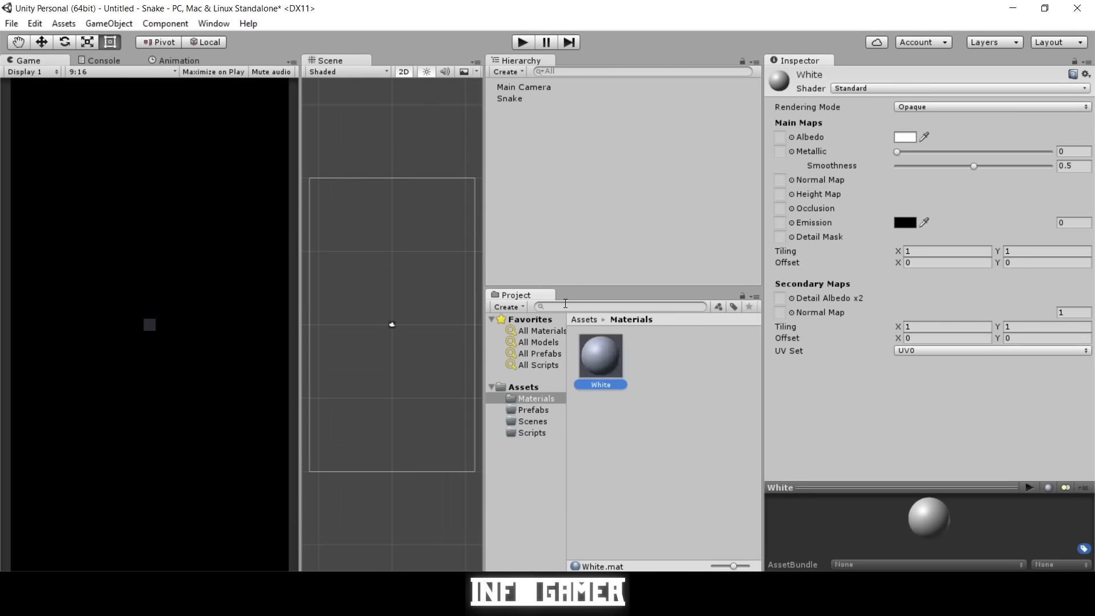
Change the White material's shader to Unlit/Color and apply the material to the Snake cube
{"action": "left_click", "coordinate": [932, 89]}
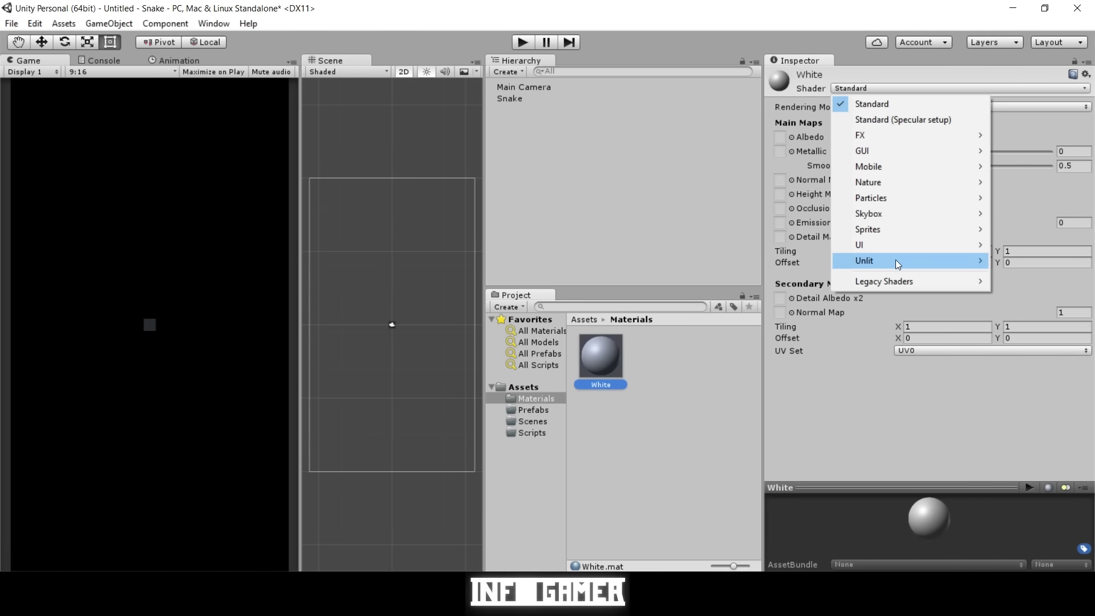
{"action": "mouse_move", "coordinate": [895, 259]}
{"action": "left_click", "coordinate": [769, 260]}
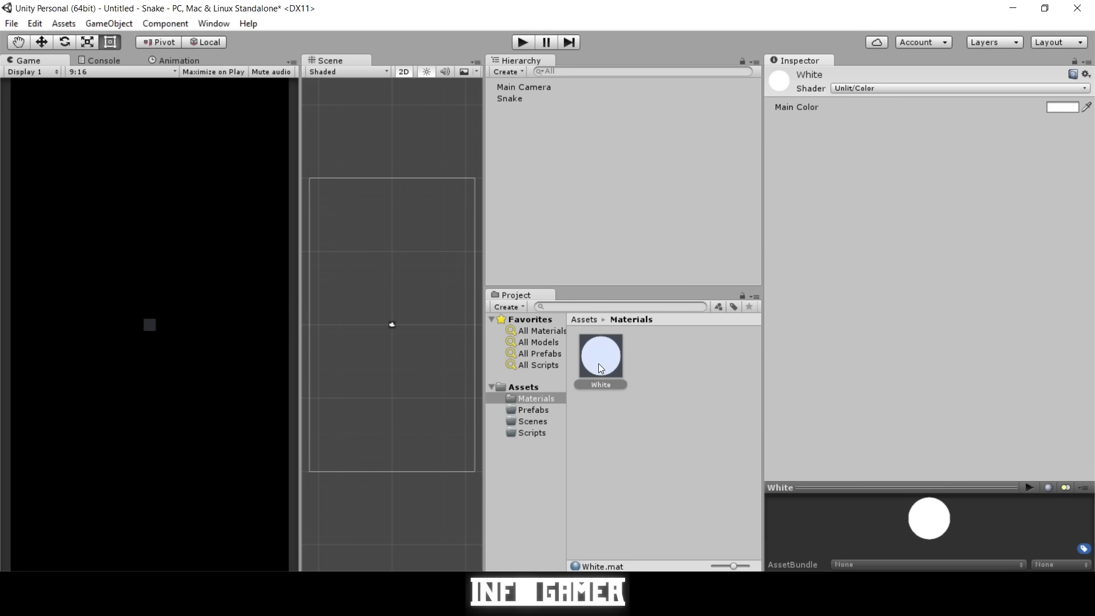
{"action": "left_click_drag", "start_coordinate": [598, 364], "coordinate": [509, 101]}
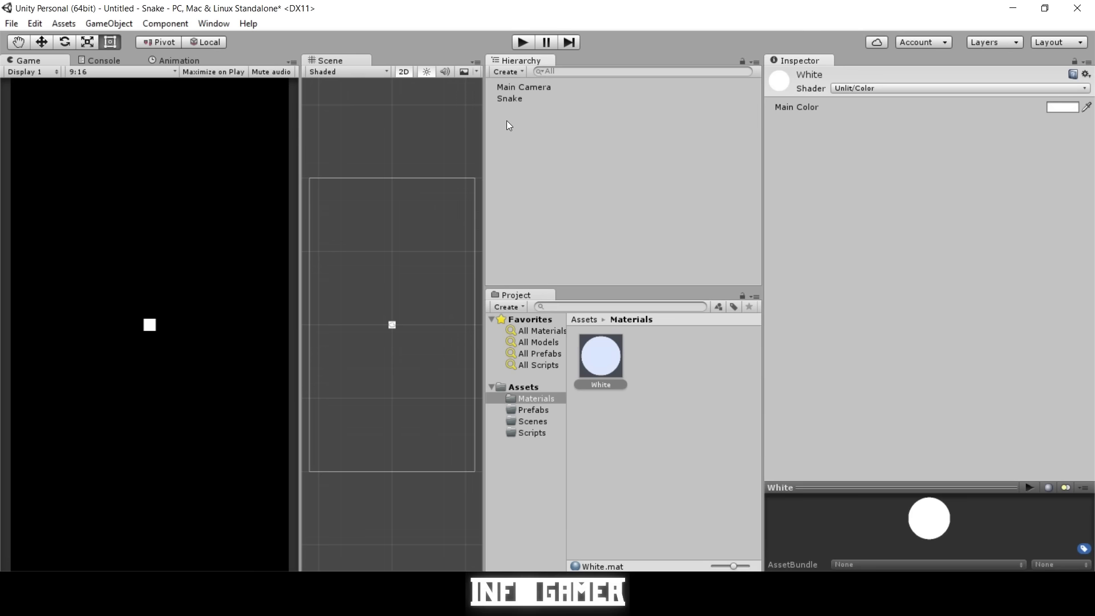
Duplicate the Snake cube under the name Food and assign the Food tag to the copy
{"action": "left_click", "coordinate": [509, 100]}
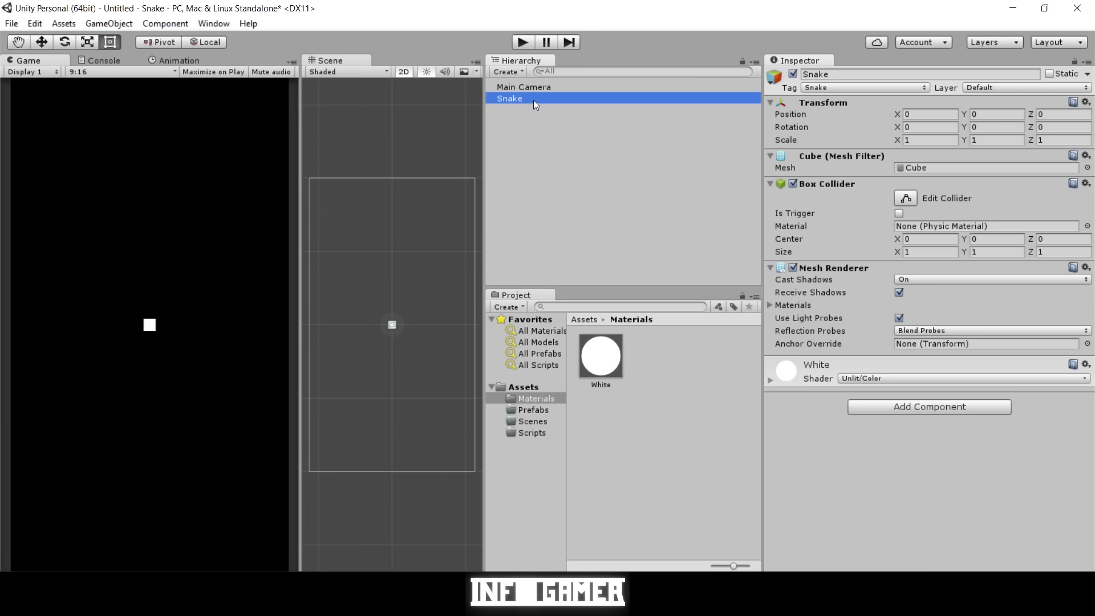
{"action": "key", "text": "ctrl+d"}
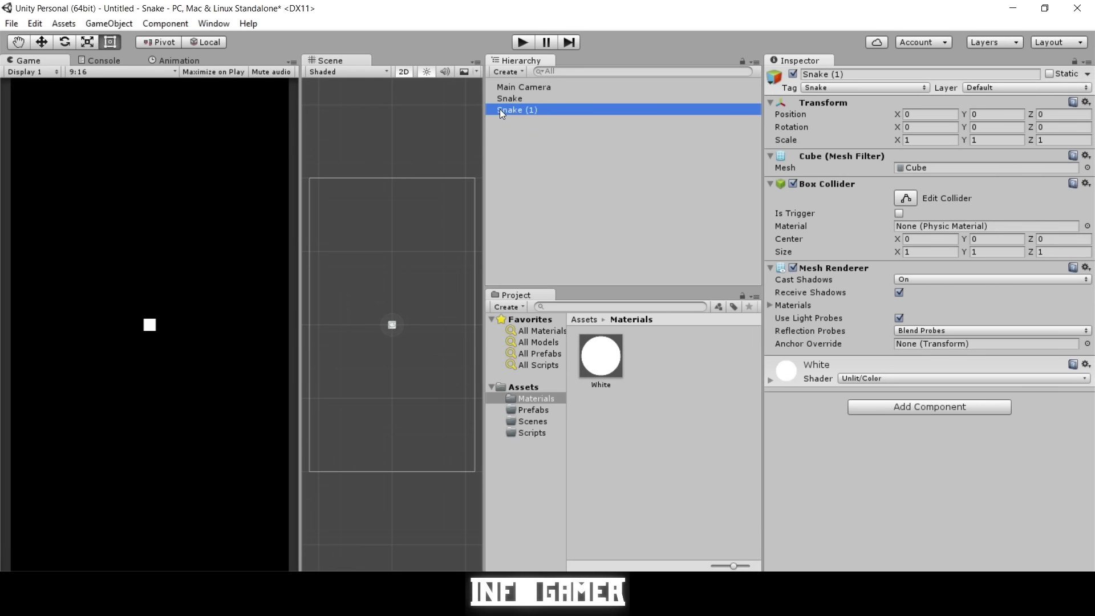
{"action": "left_click", "coordinate": [514, 108]}
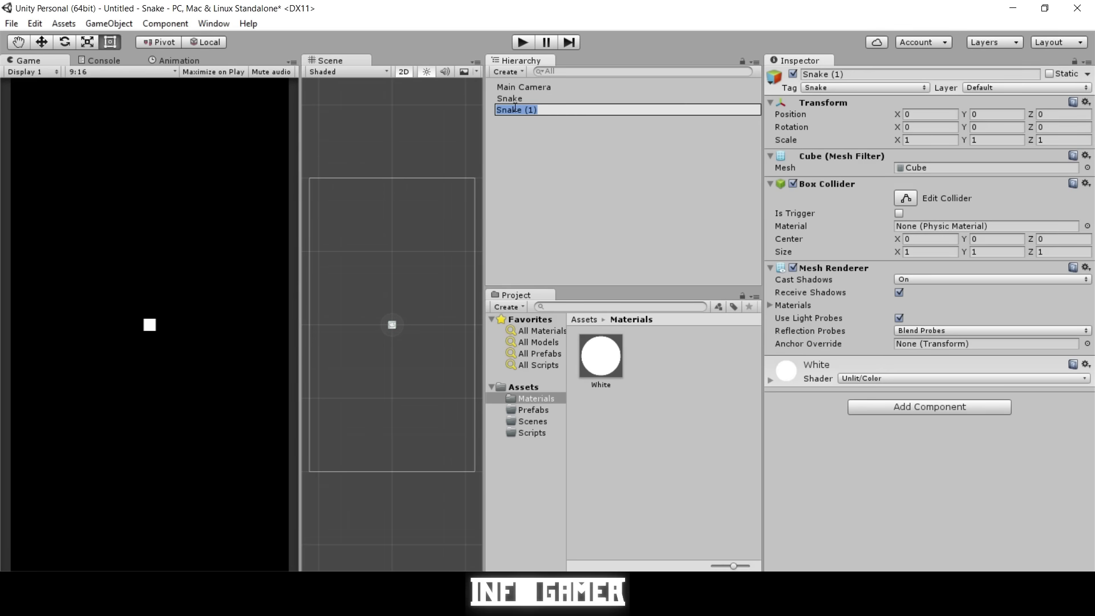
{"action": "type", "text": "Food"}
{"action": "key", "text": "Return"}
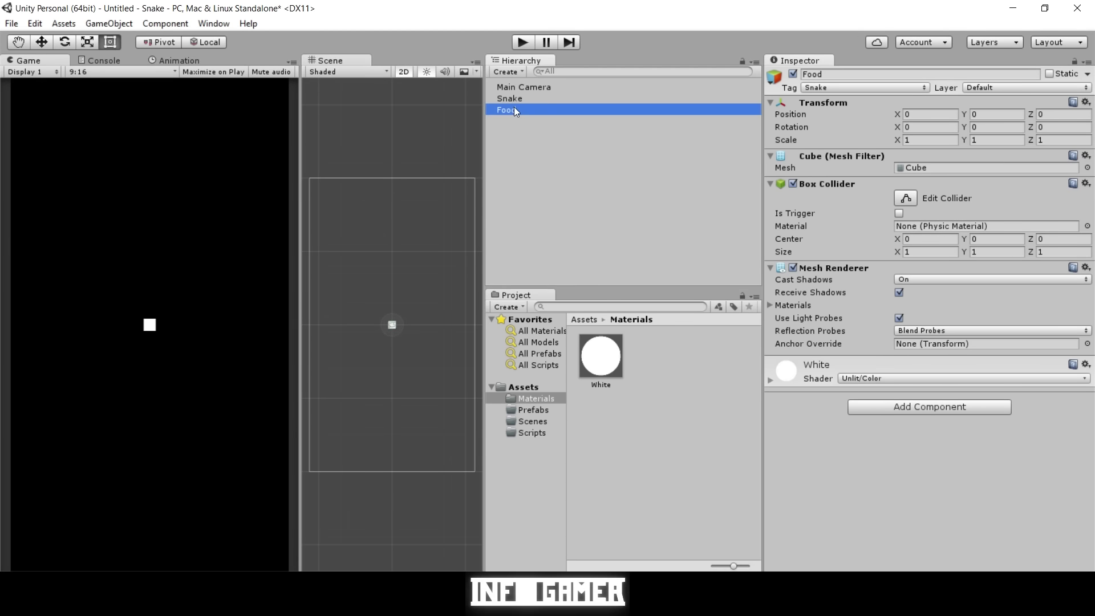
{"action": "left_click", "coordinate": [820, 86]}
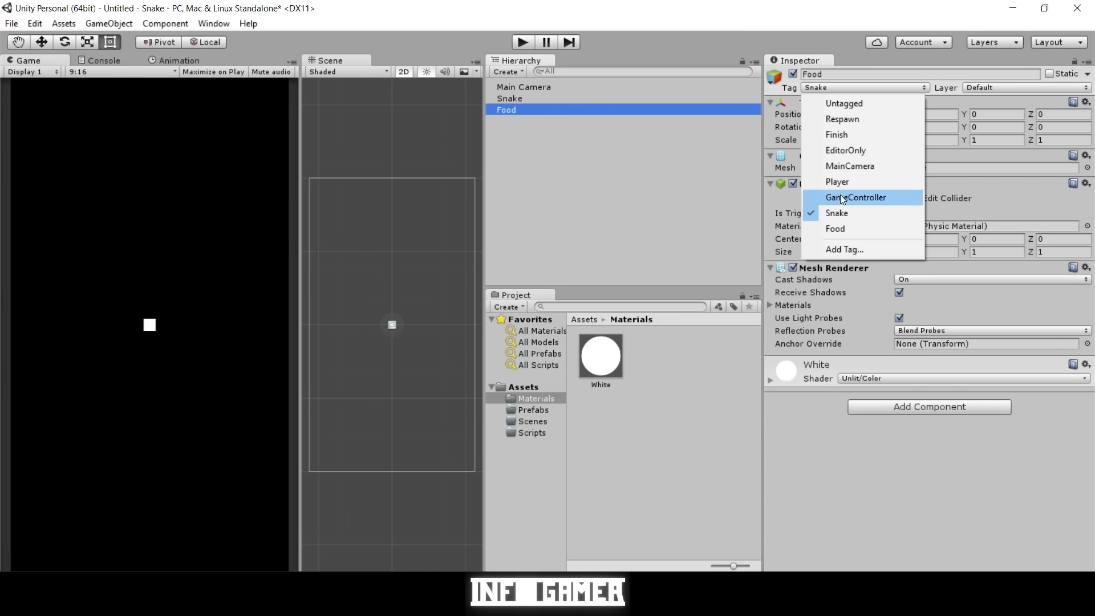
{"action": "left_click", "coordinate": [835, 224]}
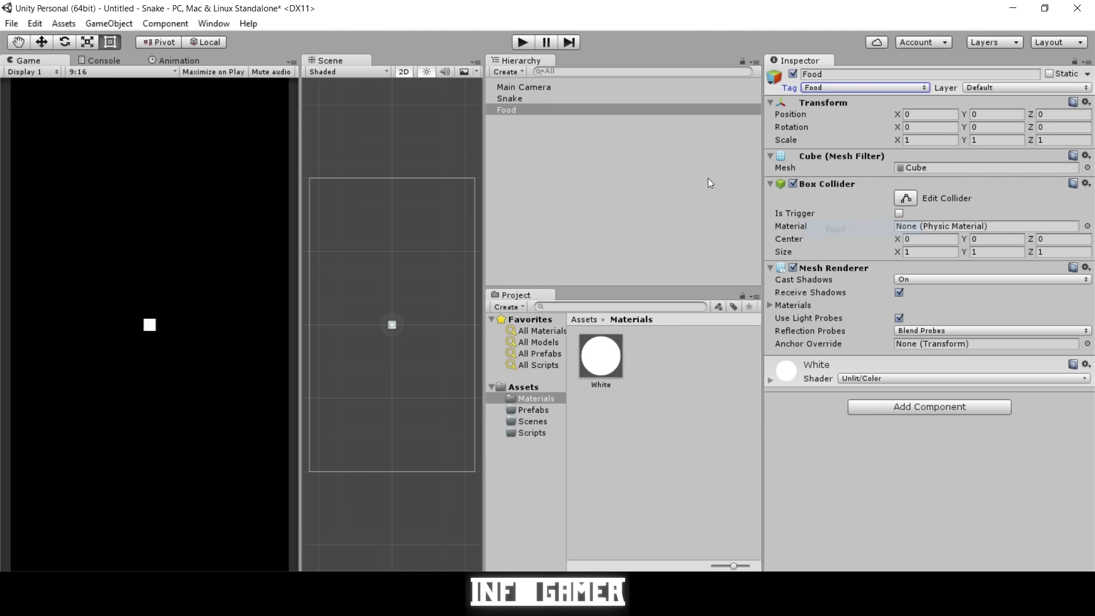
Turn the Snake and Food cubes into prefabs stored in the Prefabs folder
{"action": "left_click", "coordinate": [520, 97]}
{"action": "left_click", "coordinate": [519, 111], "text": "shift"}
{"action": "left_click_drag", "start_coordinate": [515, 105], "coordinate": [524, 410]}
{"action": "left_click", "coordinate": [525, 109]}
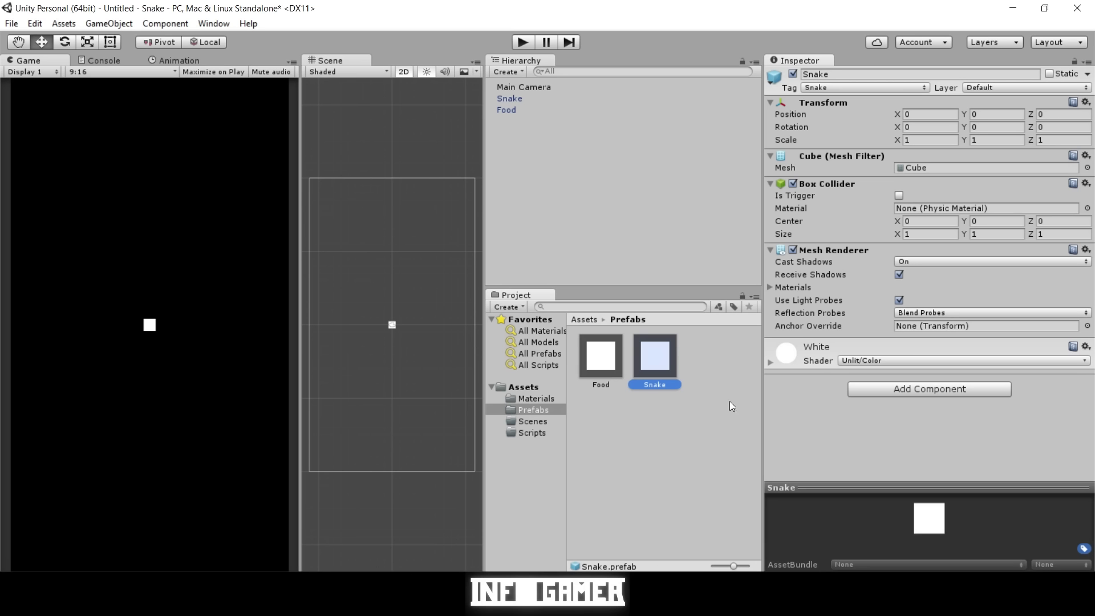